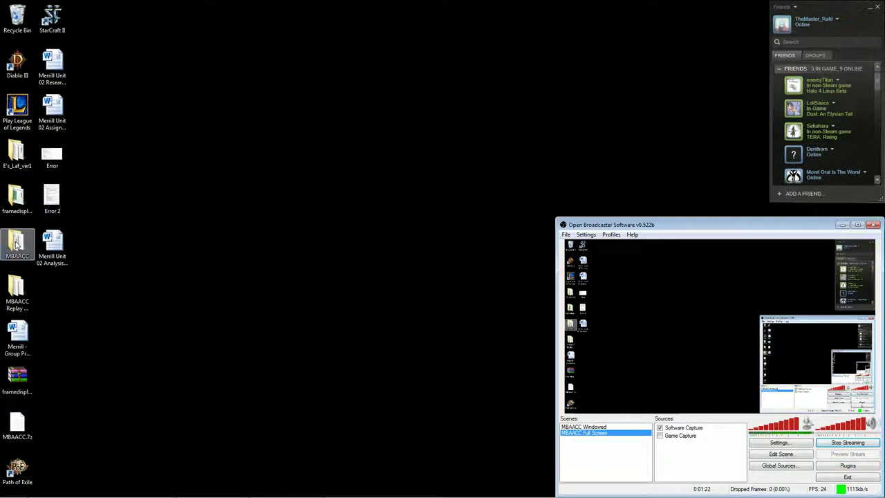
- Run MBAA from the MBAACC desktop folder with its current launch settings, check the revision on the title screen and close the game
double_click(17, 244)
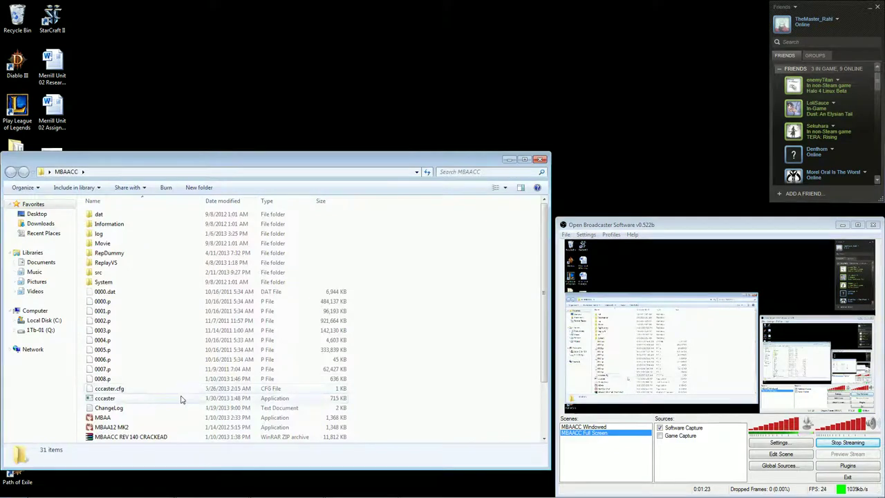
scroll(178, 398, "down", 1)
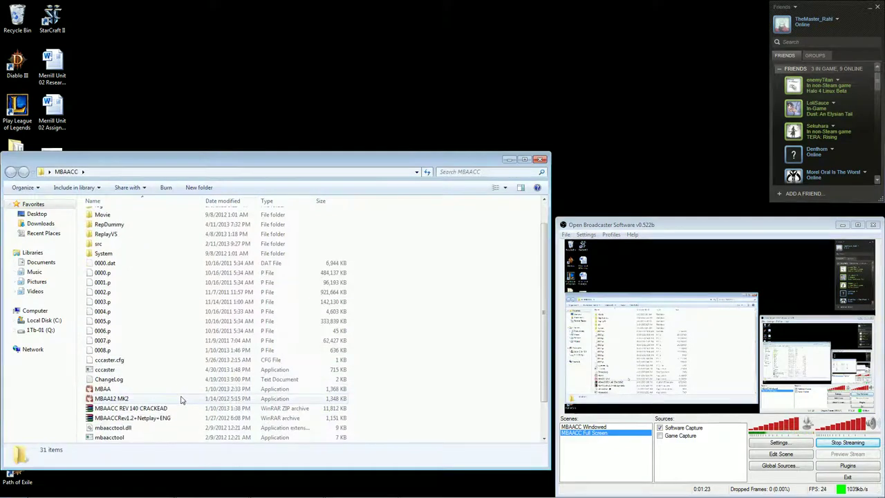
left_click(101, 391)
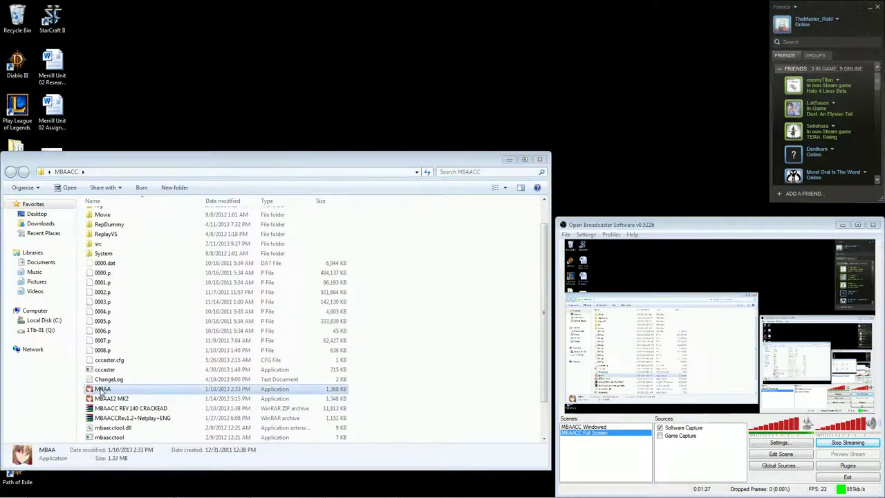
double_click(101, 391)
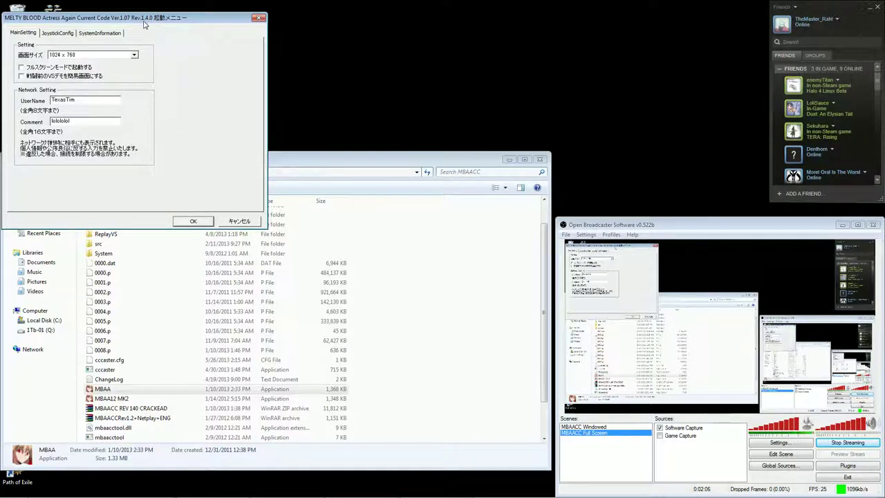
left_click(193, 221)
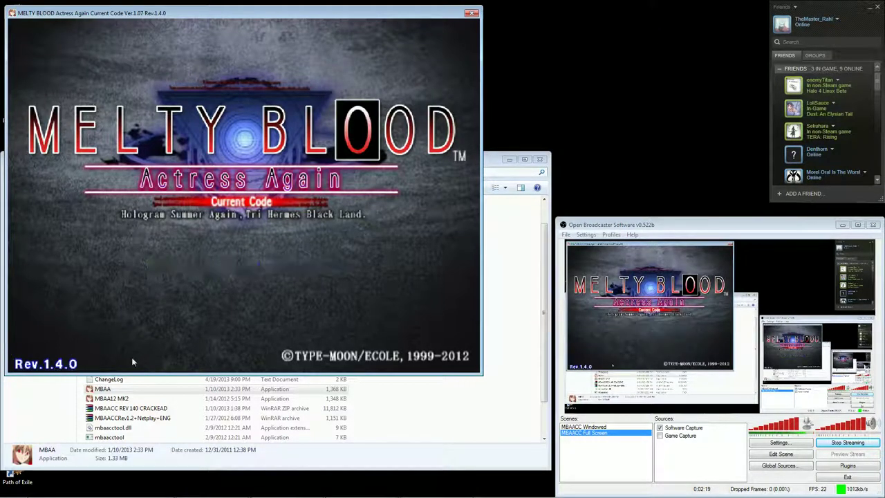
left_click(471, 14)
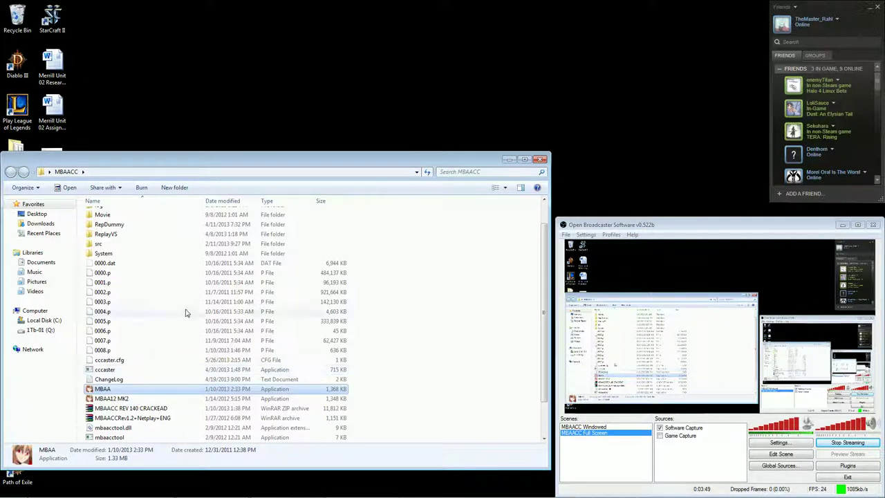
- Minimize the MBAACC folder, switch to Firefox and search Google for cccaster
left_click(509, 160)
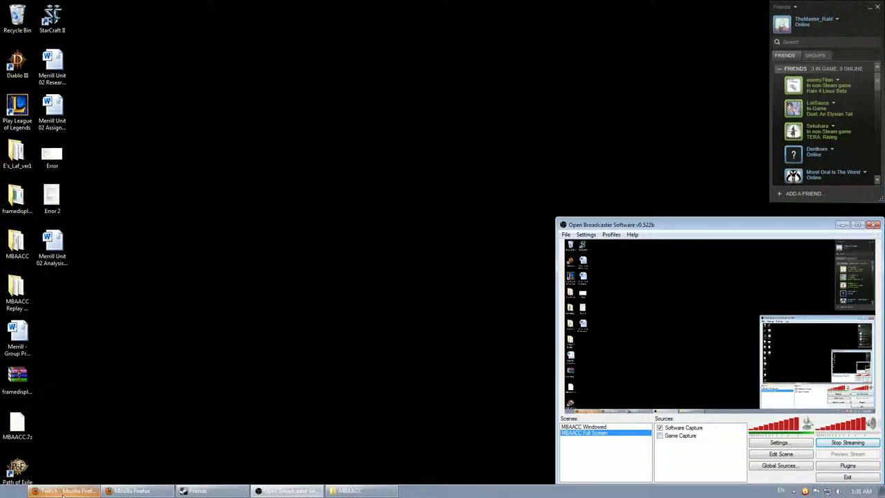
left_click(138, 491)
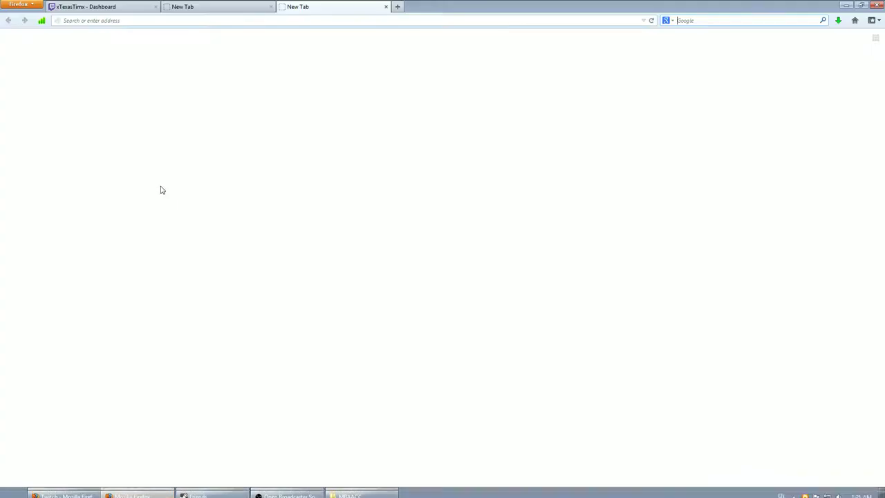
left_click(226, 8)
left_click(692, 21)
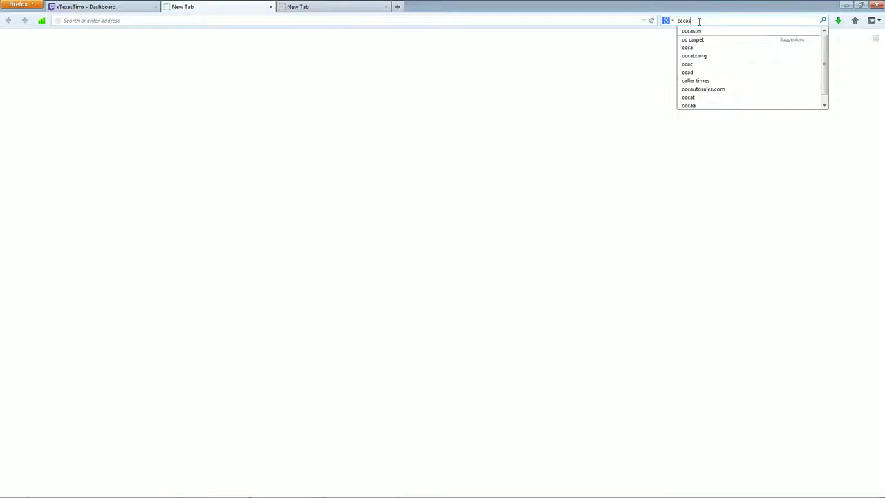
type("ter")
key("Return")
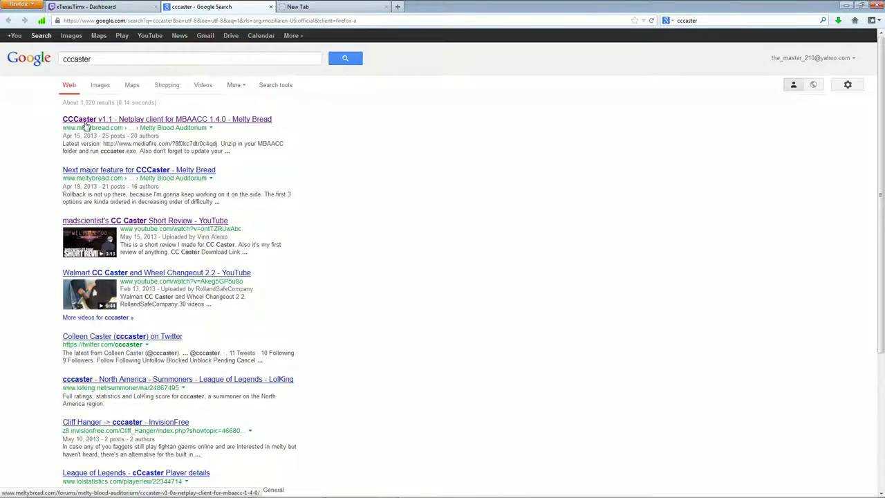
- View the Melty Bread thread for CCCaster v1.1 and its MediaFire download page, closing that page and minimizing the browser when done
left_click_drag(75, 129, 135, 129)
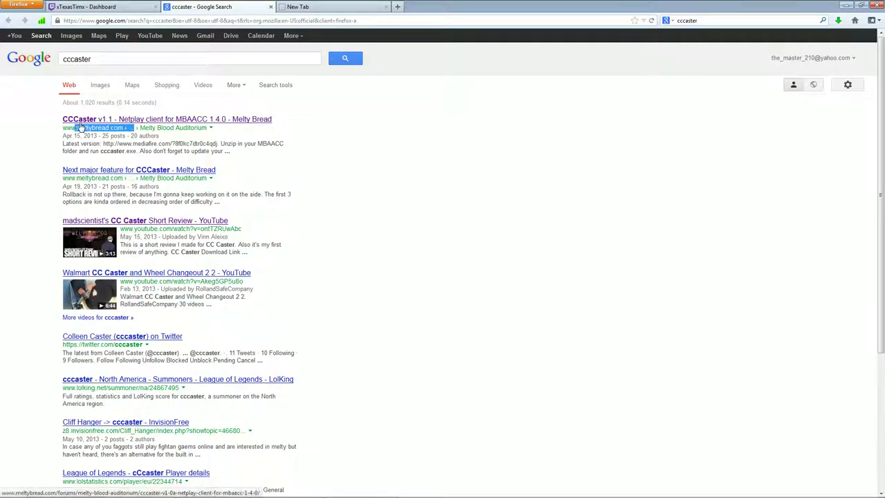
left_click(148, 120)
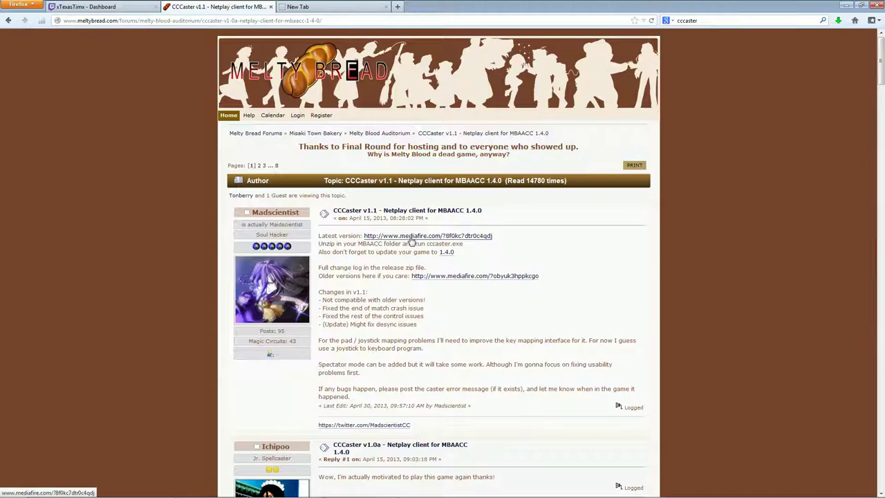
left_click(410, 237)
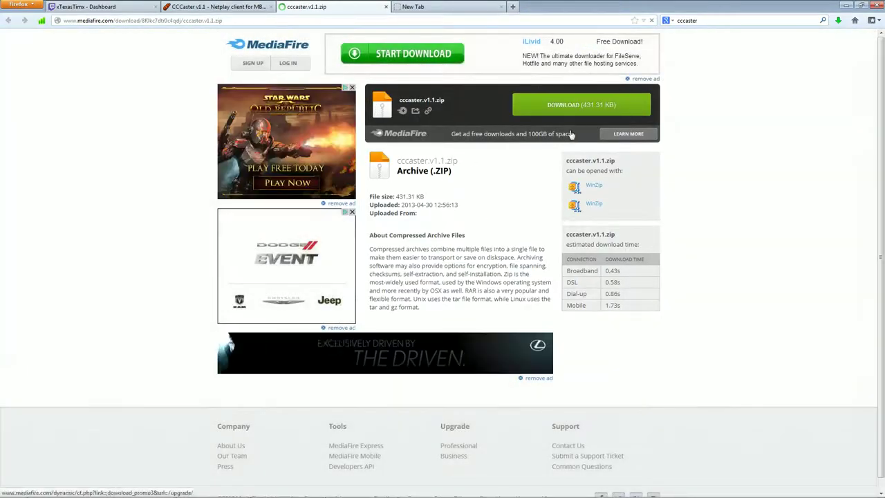
left_click(386, 7)
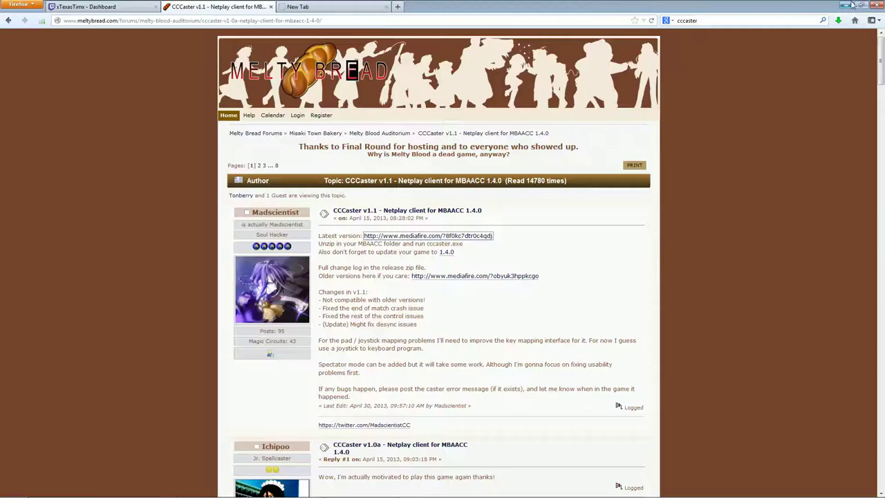
left_click(850, 5)
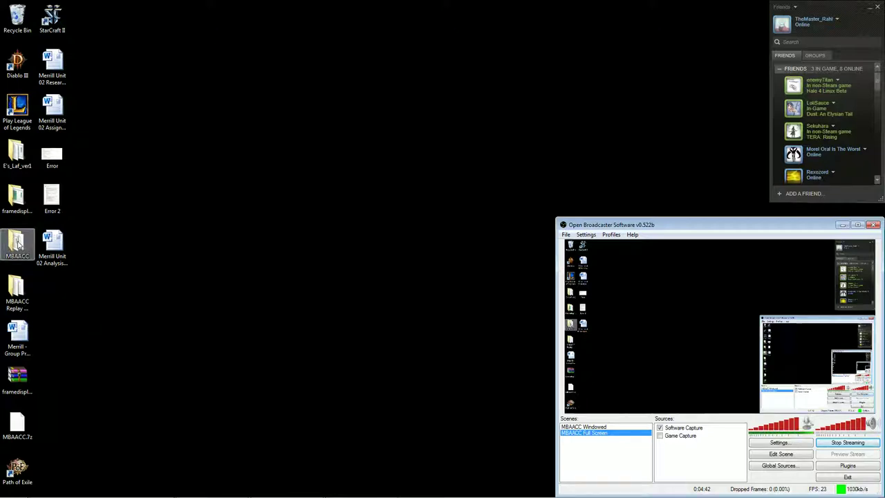
- Reopen the MBAACC folder and locate the cccaster application and its accompanying files
left_click(19, 244)
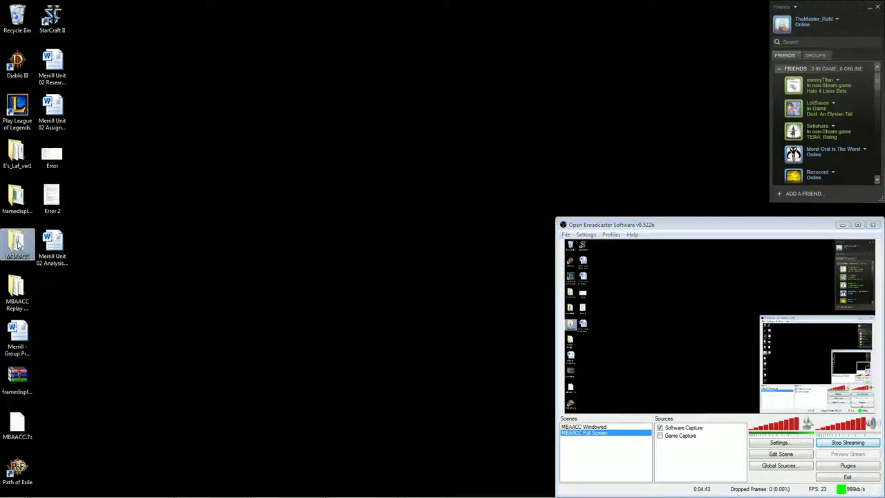
double_click(19, 244)
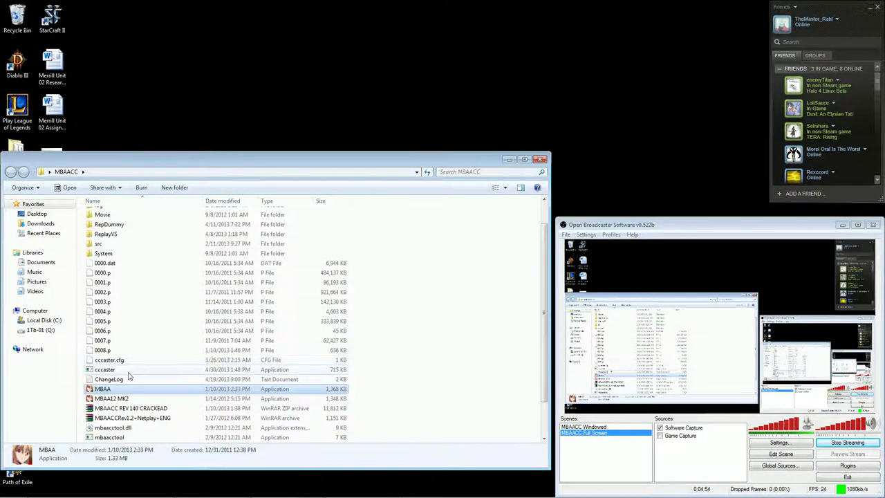
left_click(107, 372)
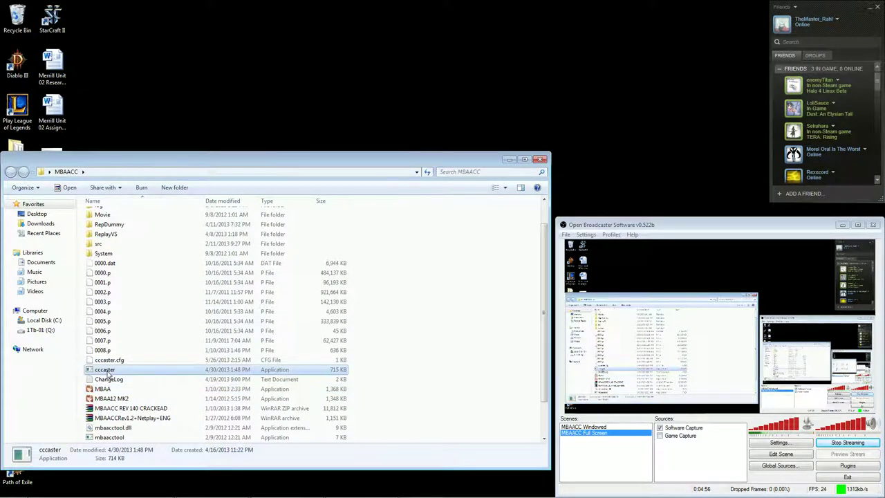
scroll(108, 373, "down", 2)
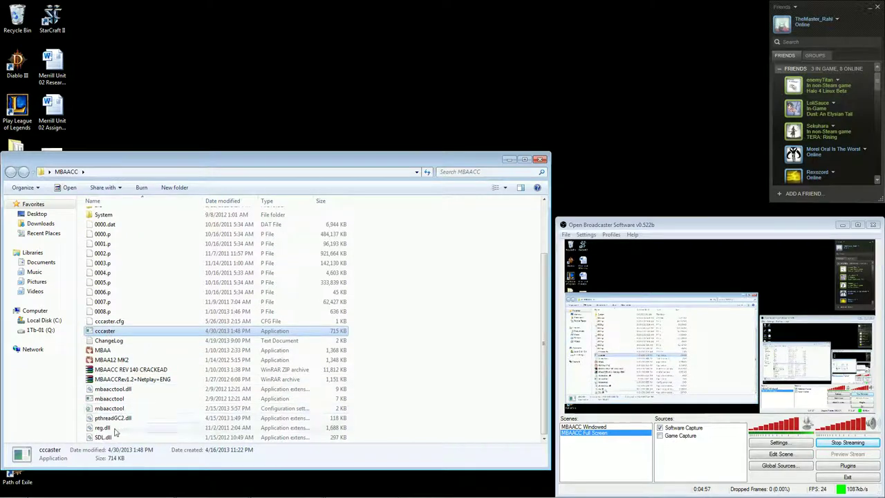
left_click(108, 342)
left_click(107, 331)
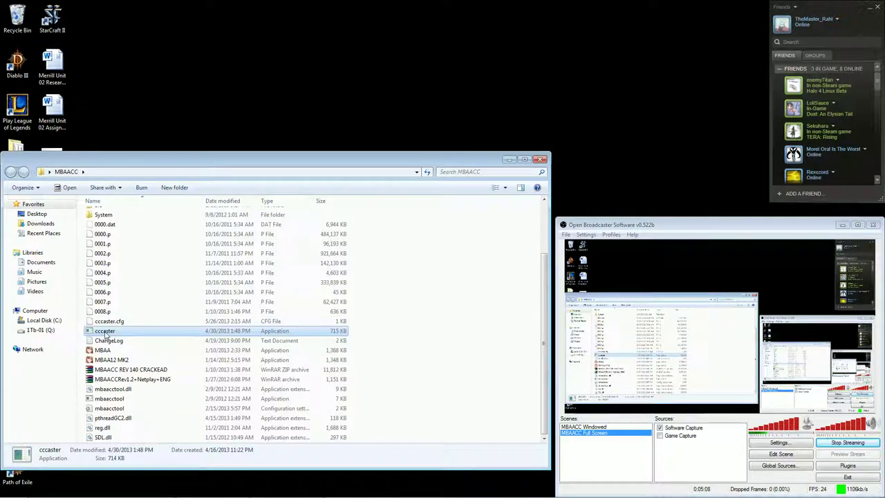
- Move cccaster.cfg out of the MBAACC folder to the desktop and run cccaster briefly to view its initial key configuration
left_click(107, 322)
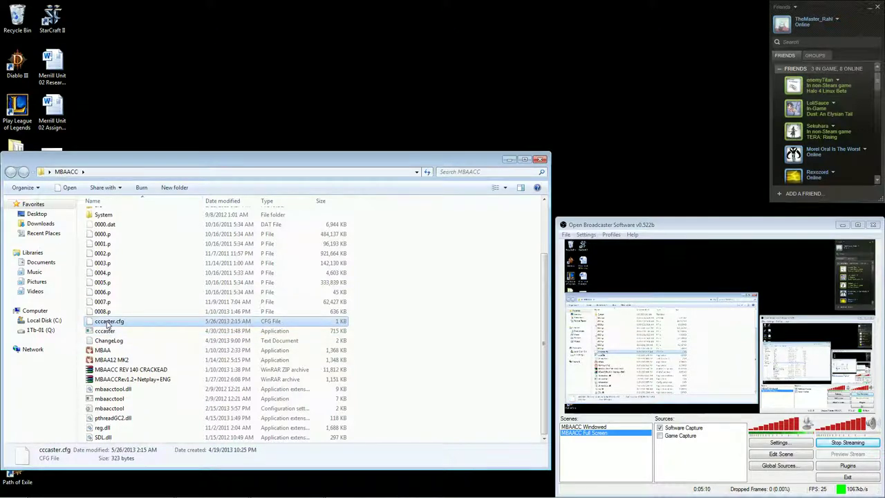
key("Delete")
key("Escape")
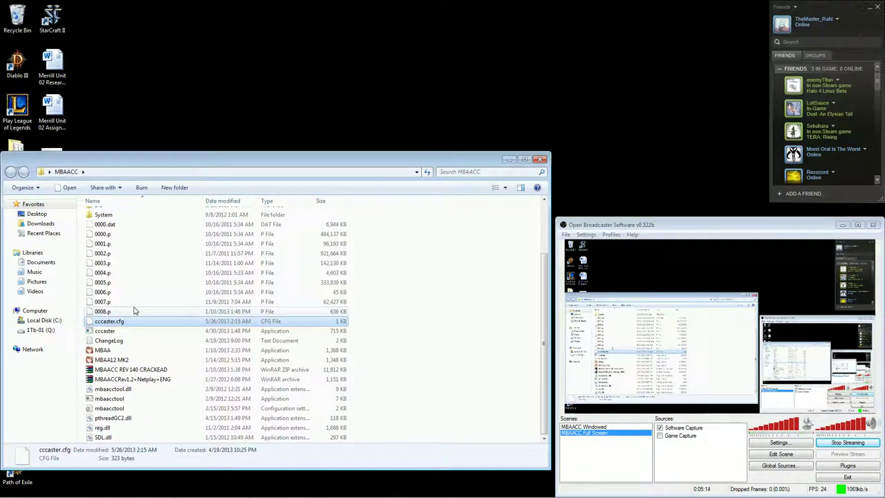
left_click(271, 89)
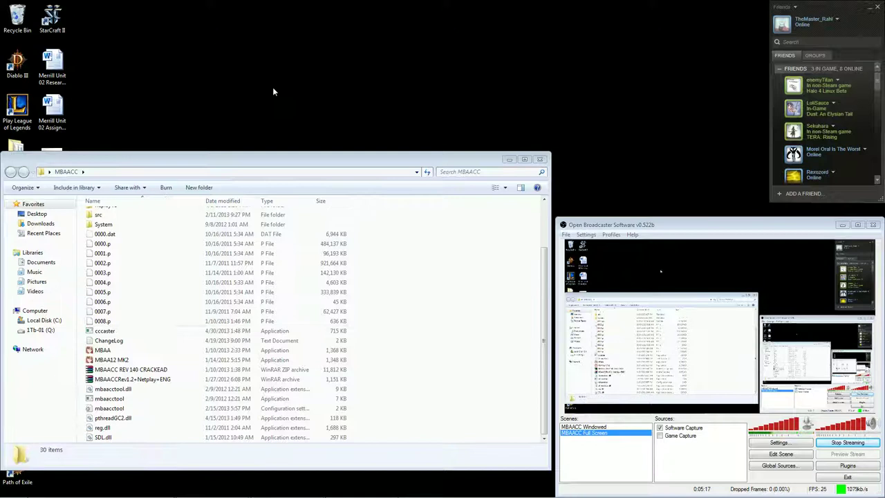
double_click(105, 332)
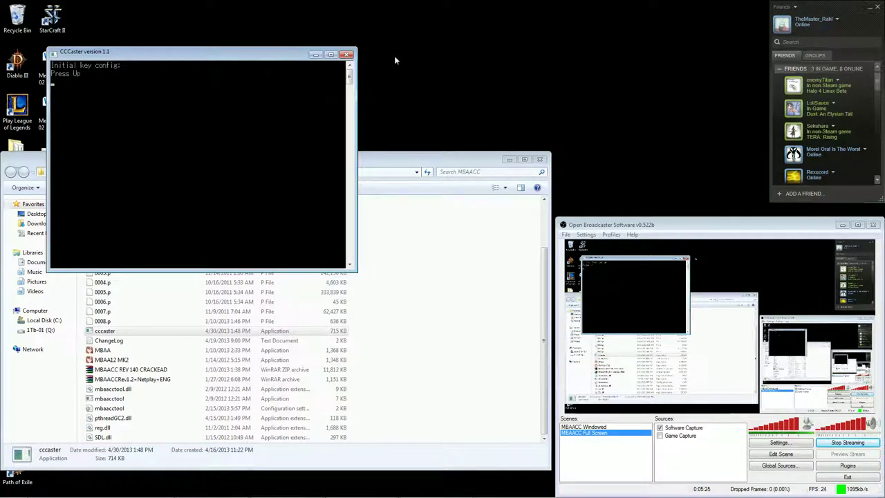
left_click(348, 54)
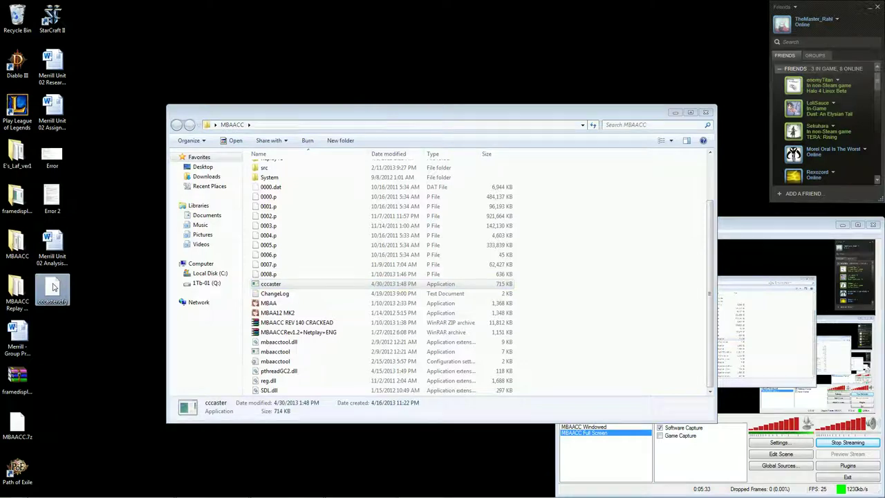
- Move cccaster.cfg from the desktop back into the MBAACC folder
left_click(54, 288)
left_click(552, 254)
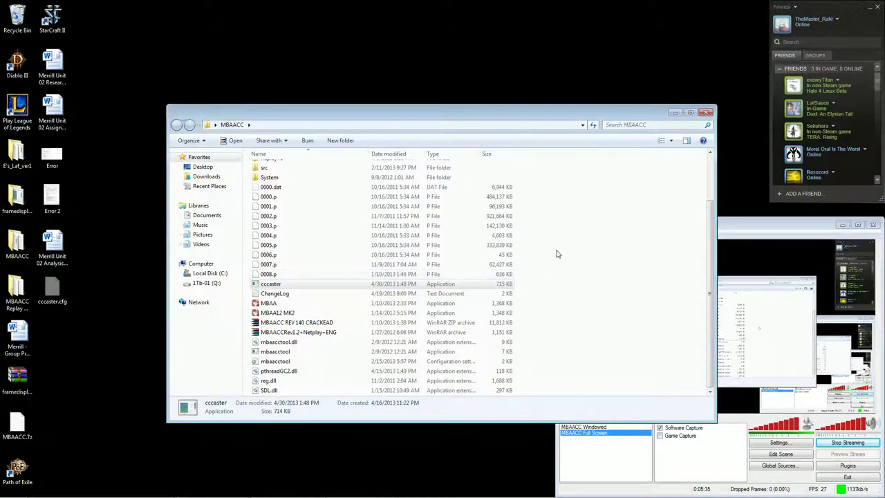
key("ctrl+v")
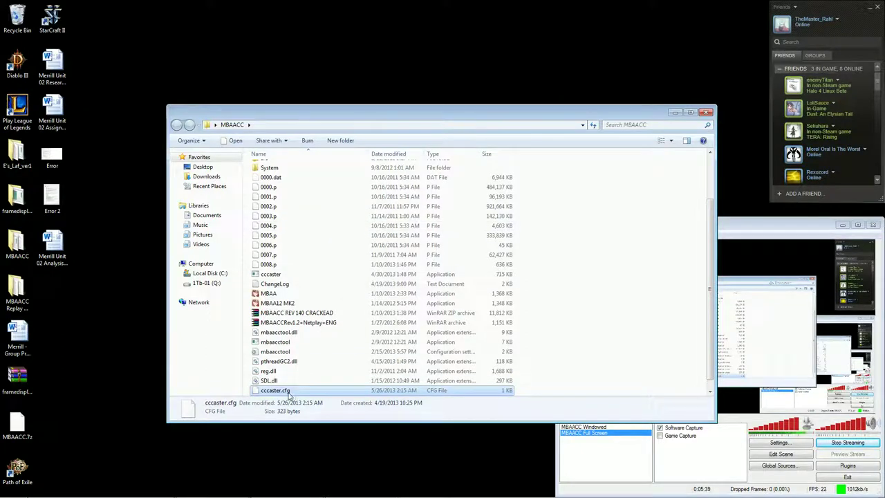
- Run cccaster with the restored key configuration and host a session on port 46318
double_click(269, 275)
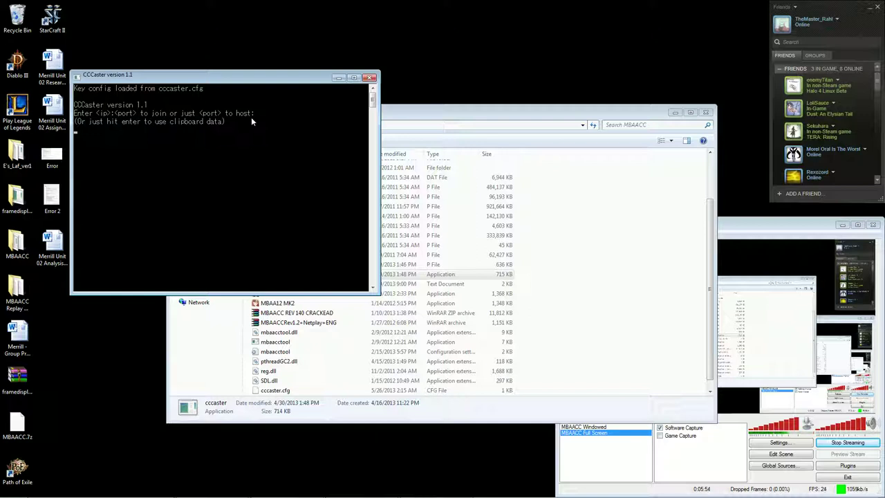
type("6318")
key("Return")
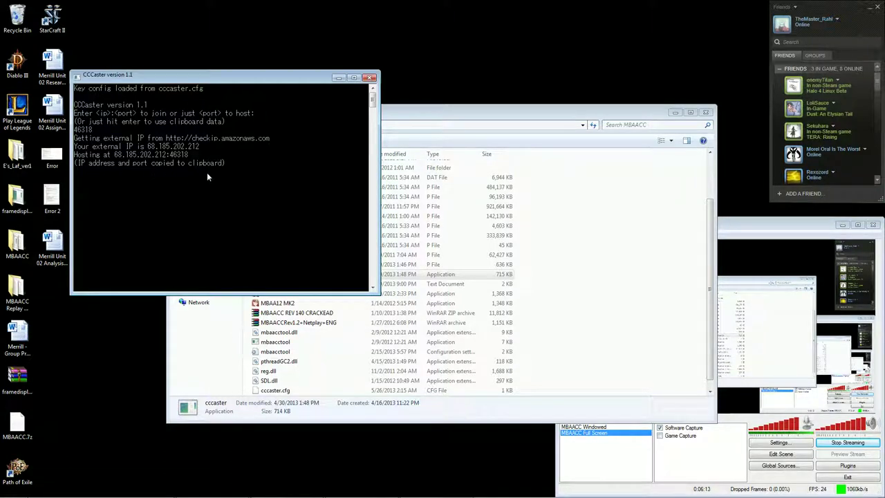
- Open Notepad beside the CCCaster window and paste the copied hosting IP address and port into the blank document
left_click(14, 491)
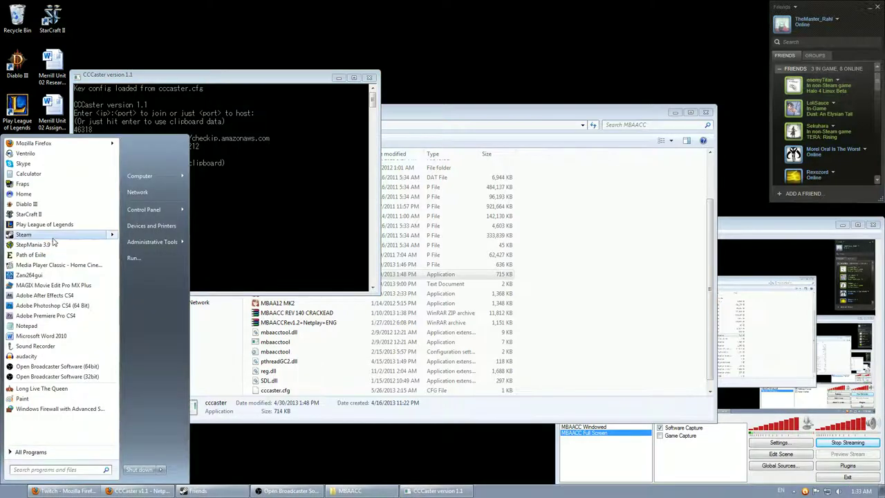
left_click(38, 328)
left_click_drag(367, 100, 566, 23)
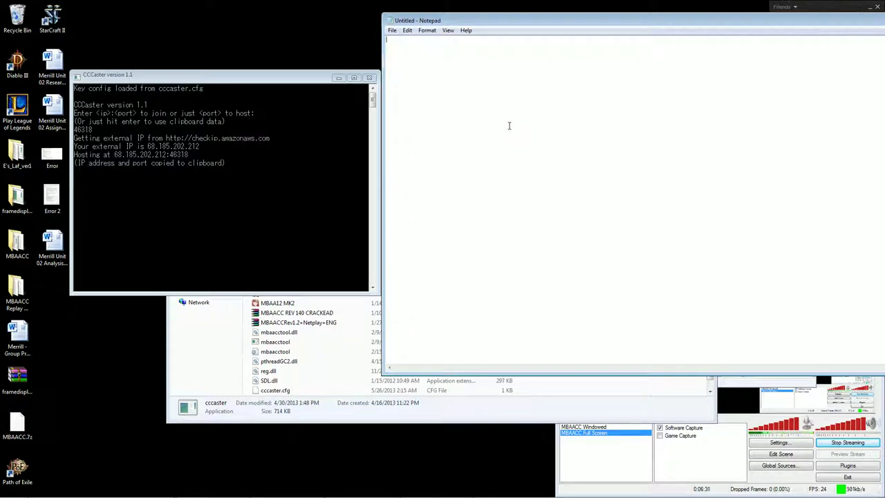
key("ctrl+v")
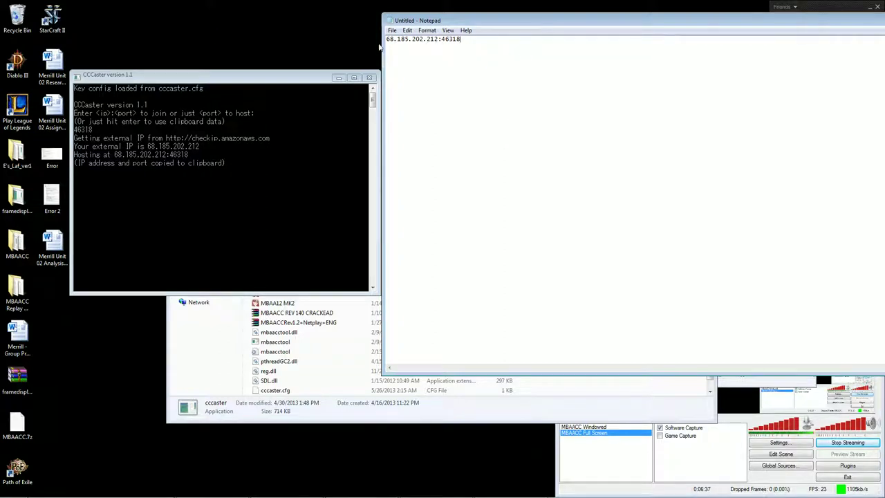
- Close the Notepad note holding the hosting address without saving it, and end the CCCaster hosting session
left_click_drag(504, 43, 398, 42)
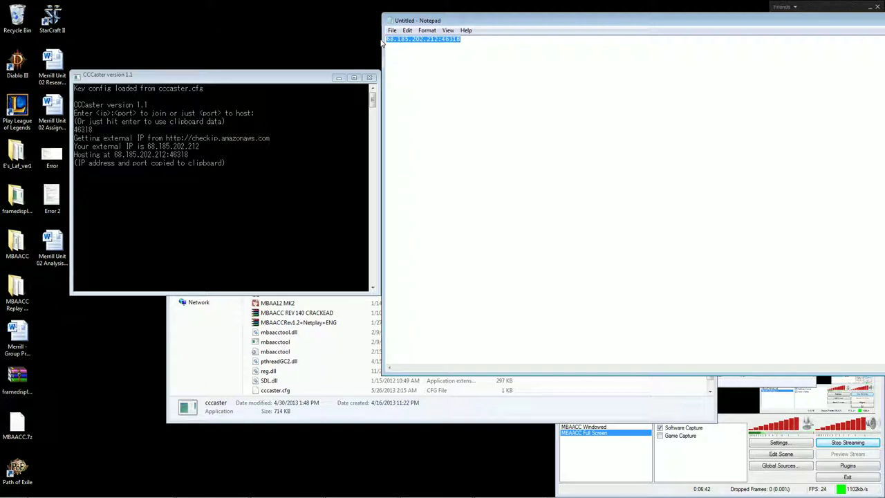
left_click_drag(625, 20, 418, 77)
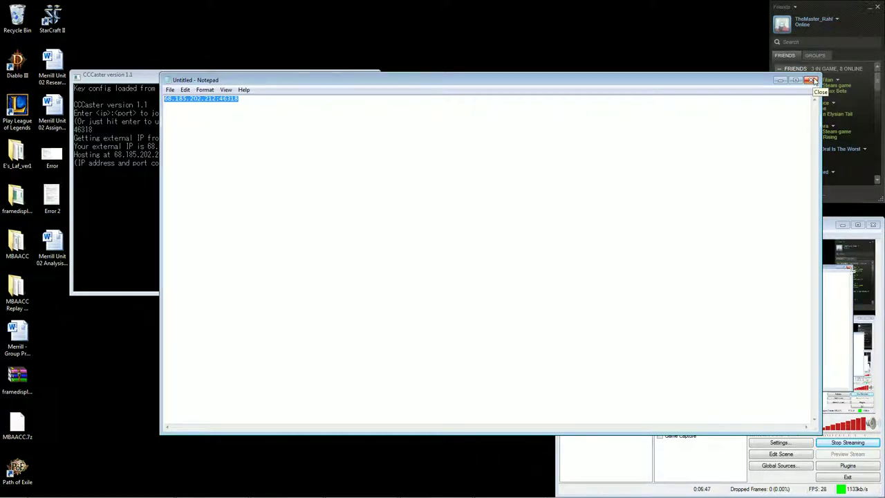
left_click(813, 82)
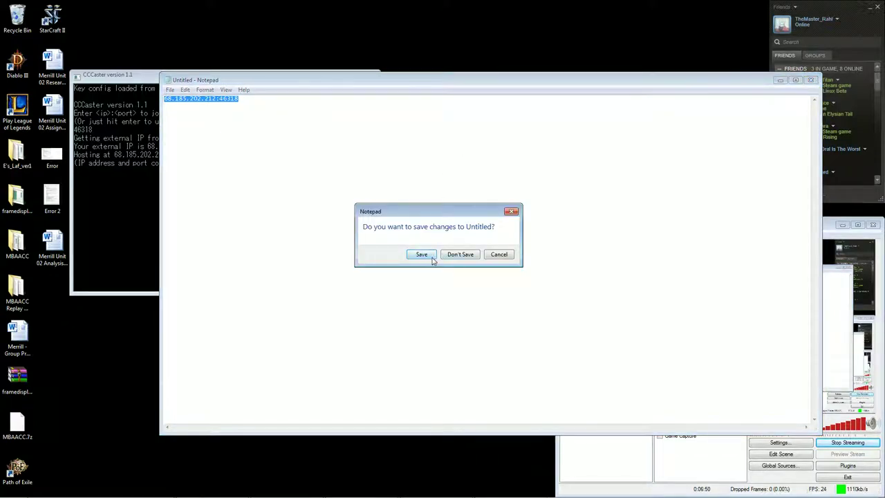
left_click(464, 256)
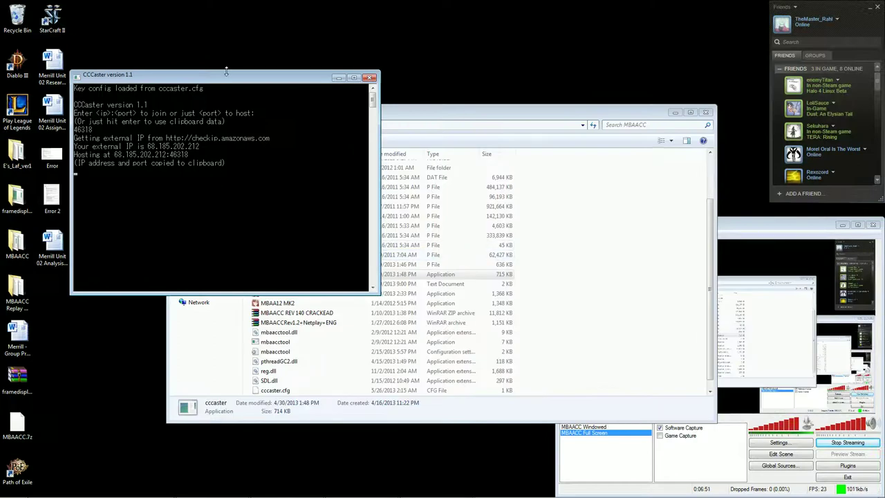
left_click(371, 78)
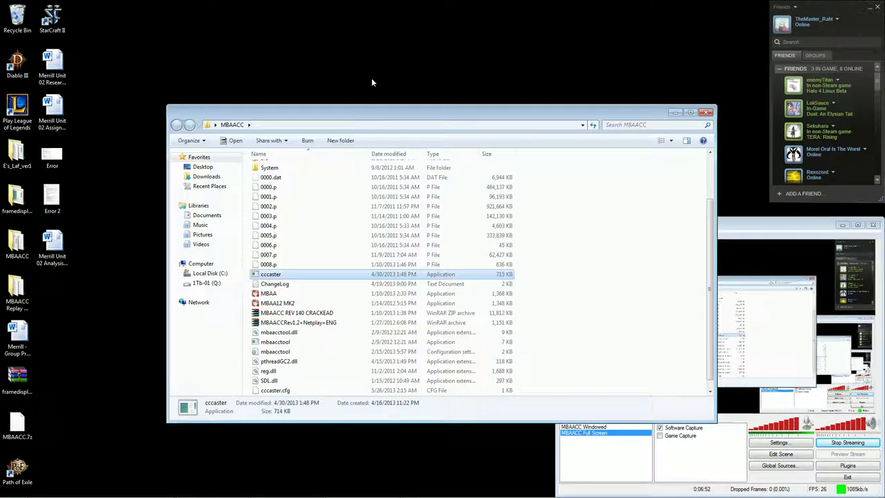
- Run cccaster and try joining the server address stored in the clipboard, closing the client at the end
double_click(275, 275)
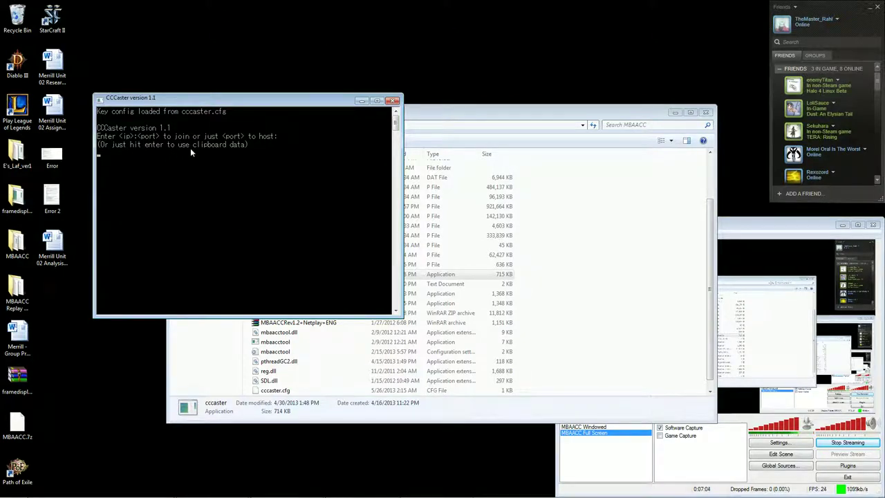
key("Return")
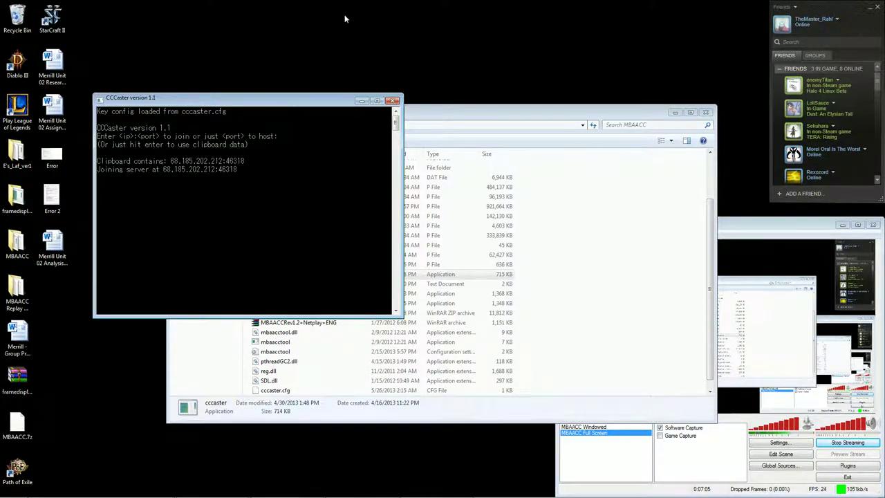
left_click(393, 102)
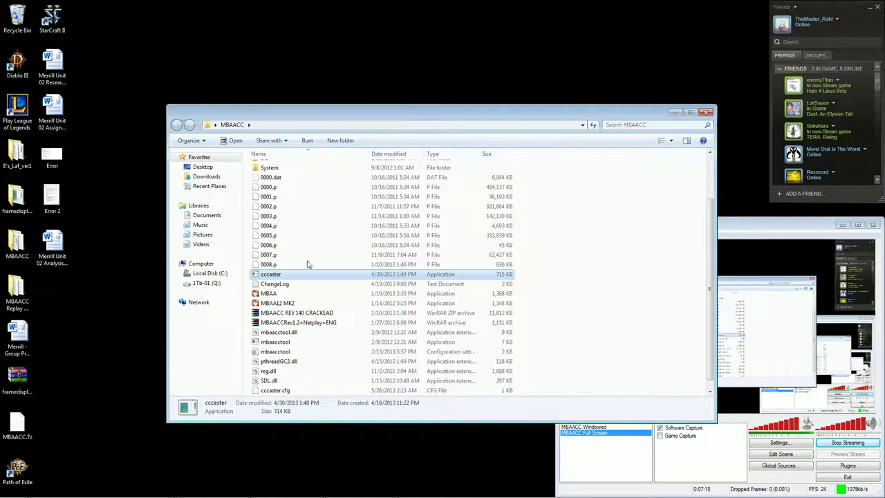
double_click(269, 275)
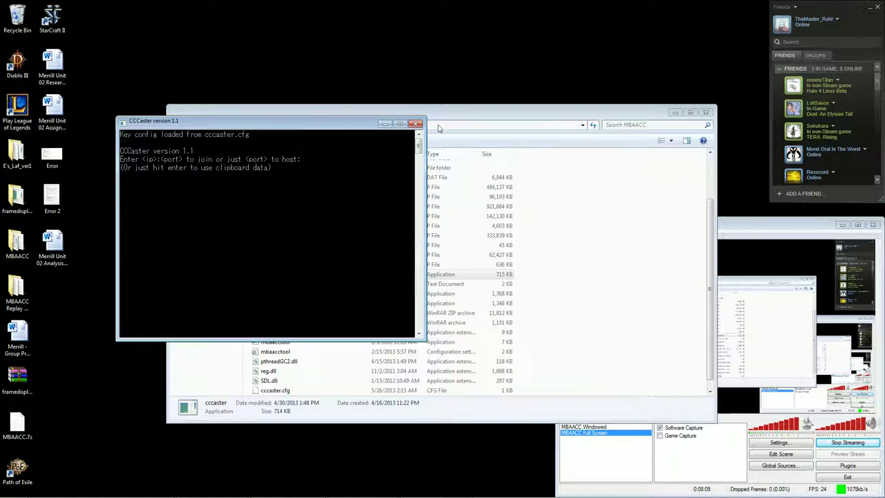
left_click(416, 124)
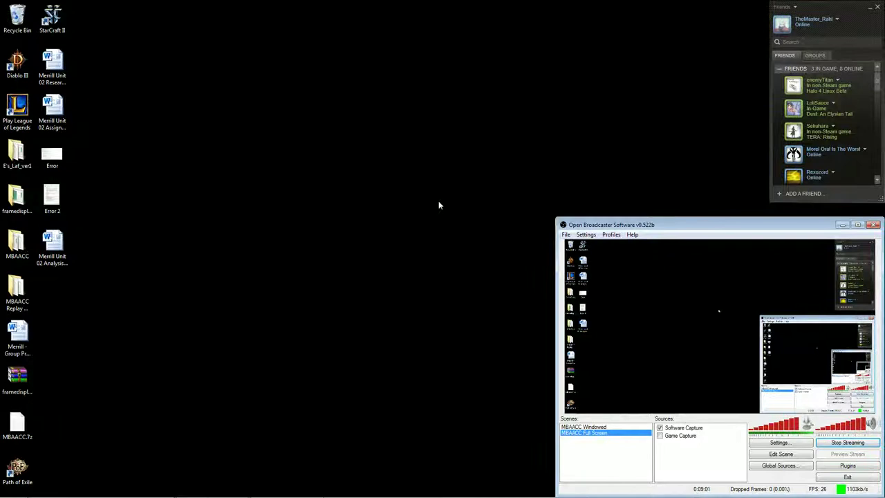
- Look up the IPv4 address and default gateway in the Local Area Connection details and close the network windows
mouse_move(177, 495)
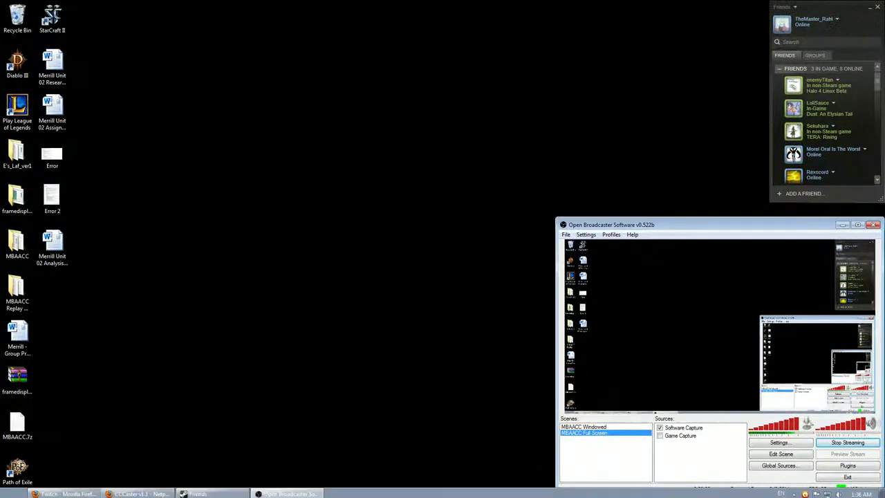
right_click(828, 491)
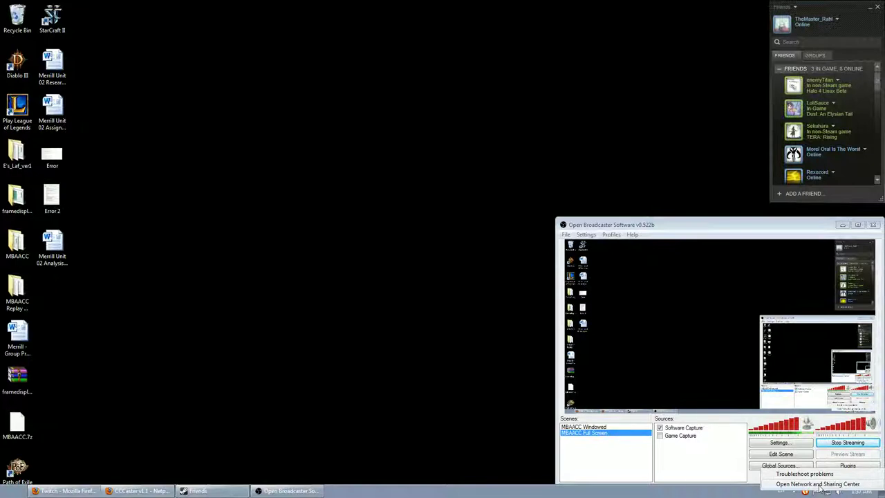
left_click(818, 484)
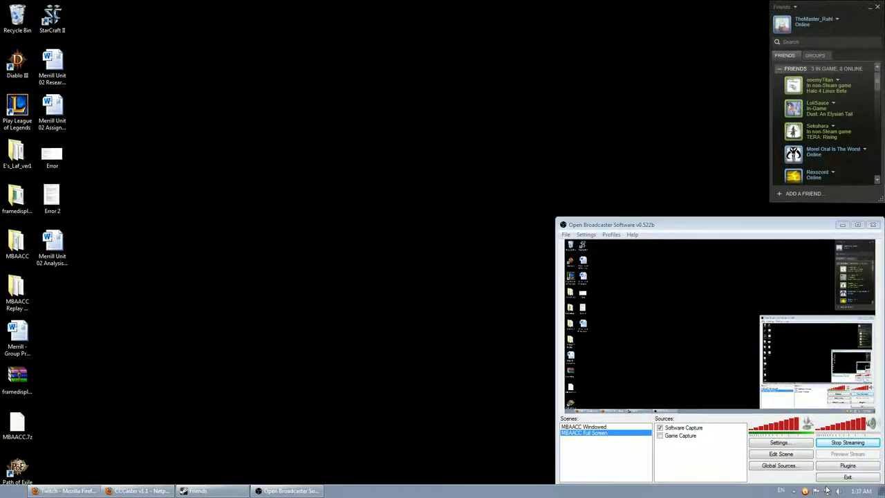
left_click(213, 230)
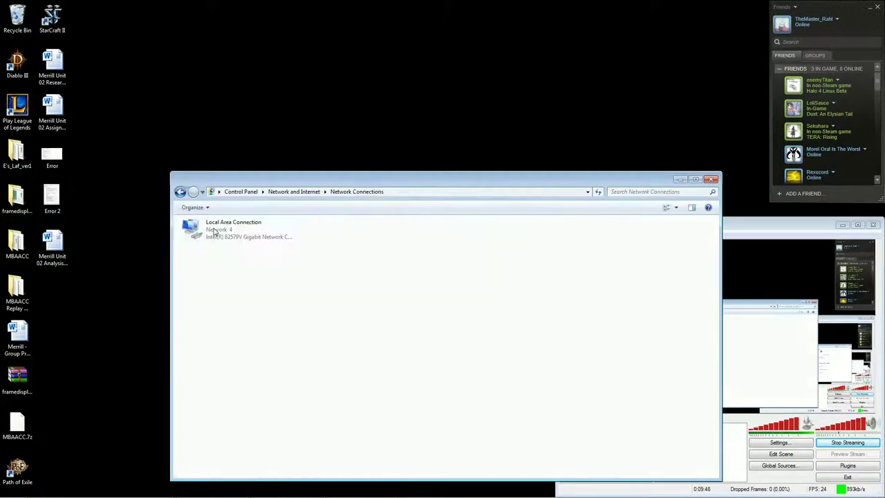
right_click(223, 232)
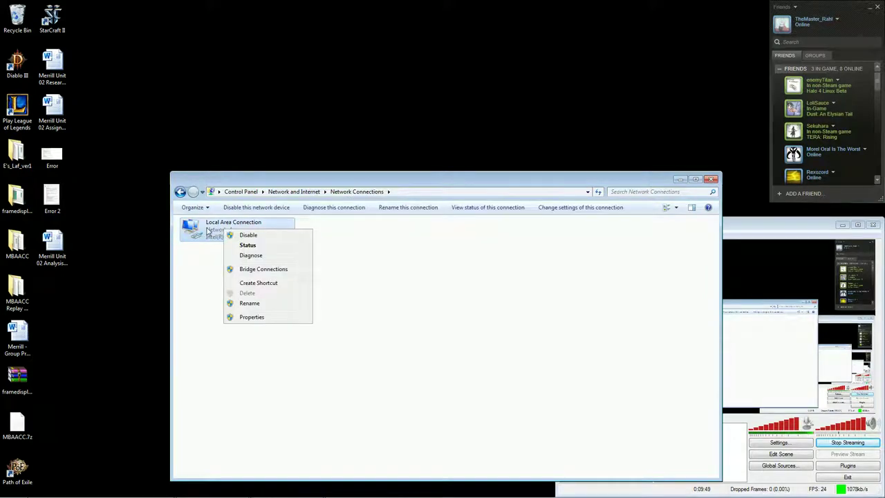
left_click(250, 246)
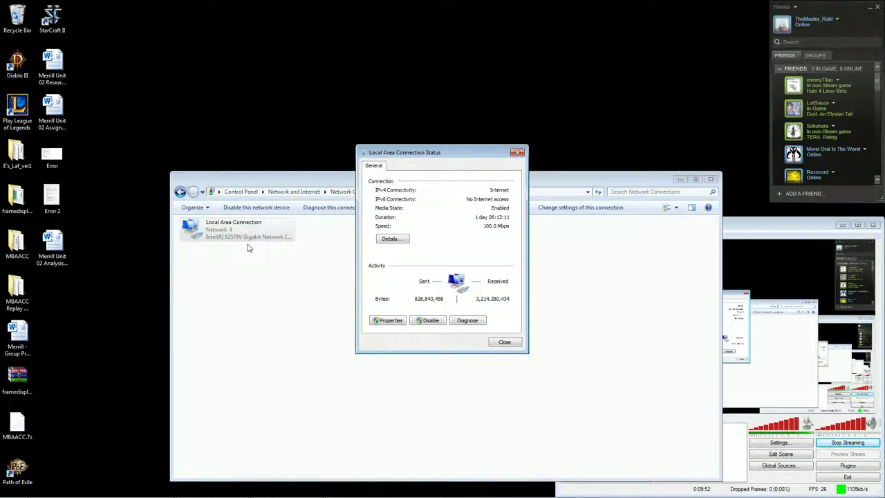
left_click(391, 239)
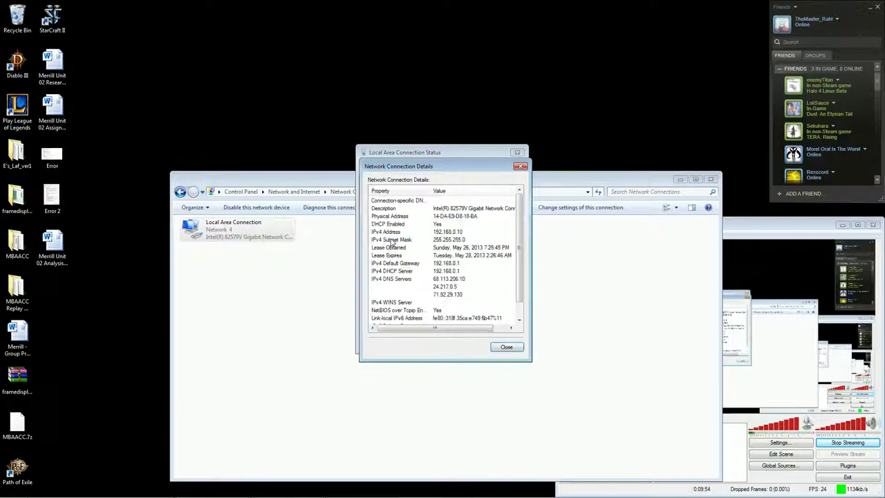
left_click(375, 265)
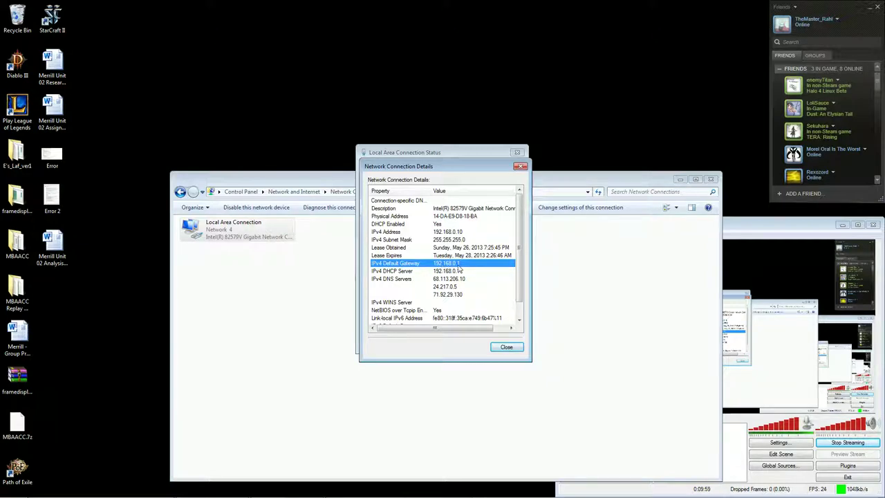
mouse_move(142, 493)
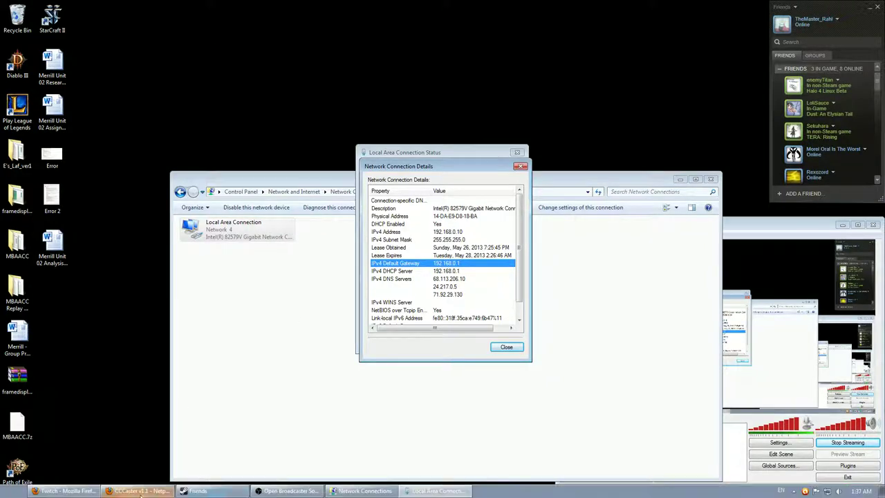
left_click(521, 166)
left_click(517, 152)
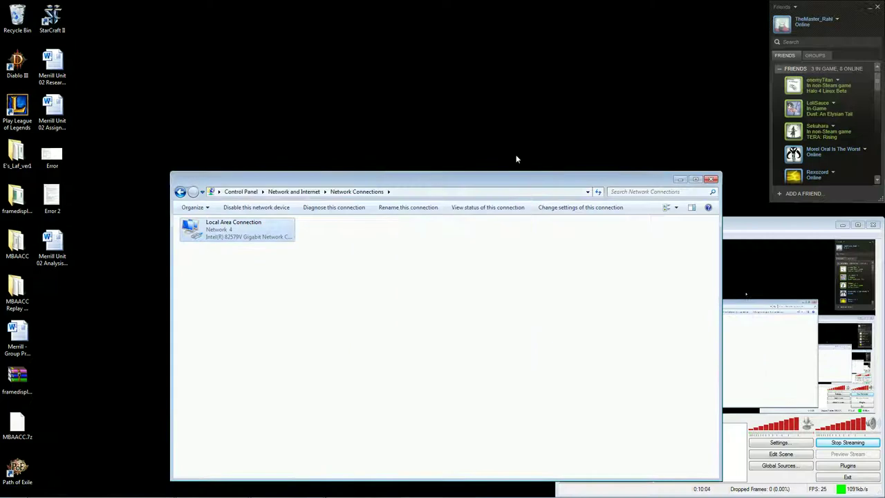
left_click(711, 179)
- Switch to Firefox and load the router's gateway page at 192.168.0.1 in a new tab
mouse_move(142, 493)
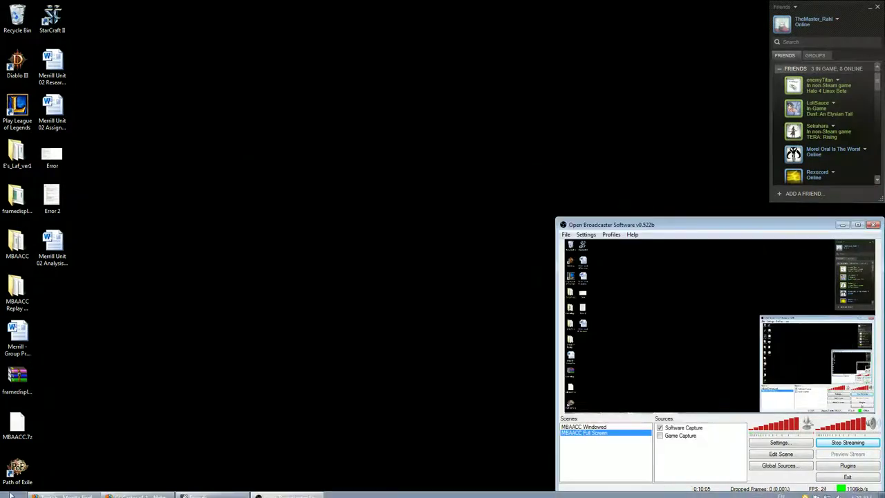
left_click(148, 493)
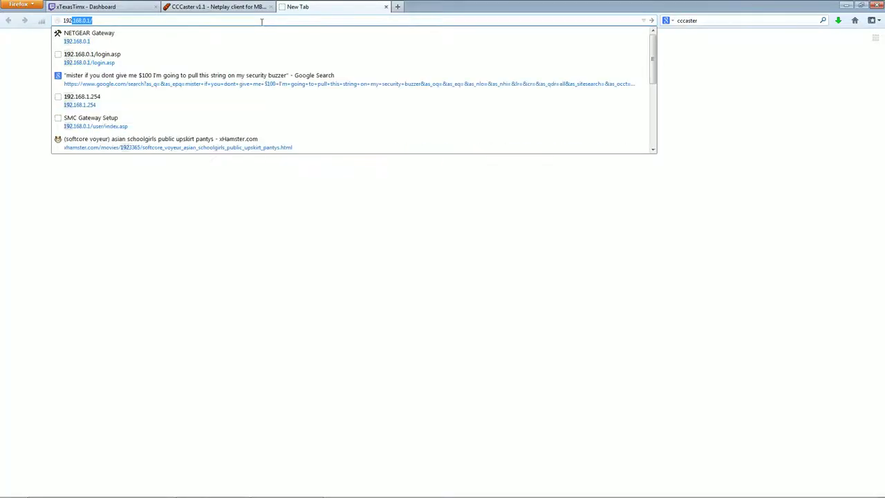
type(".168")
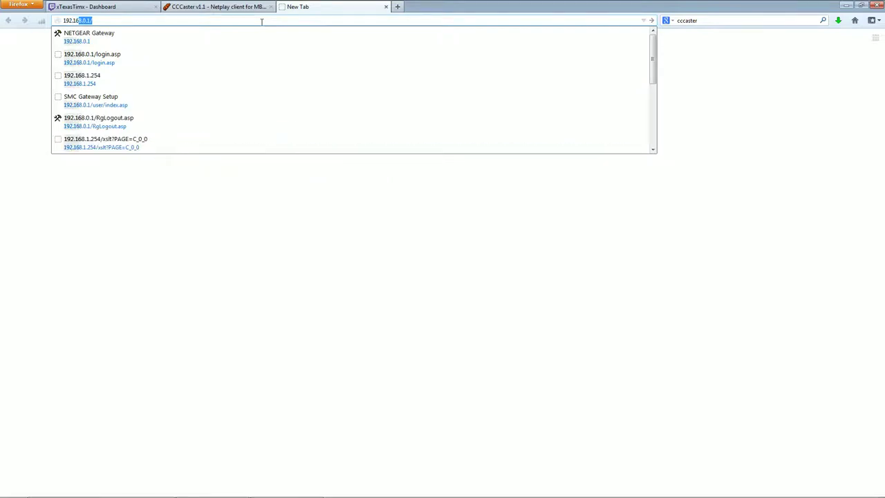
type(".0.1")
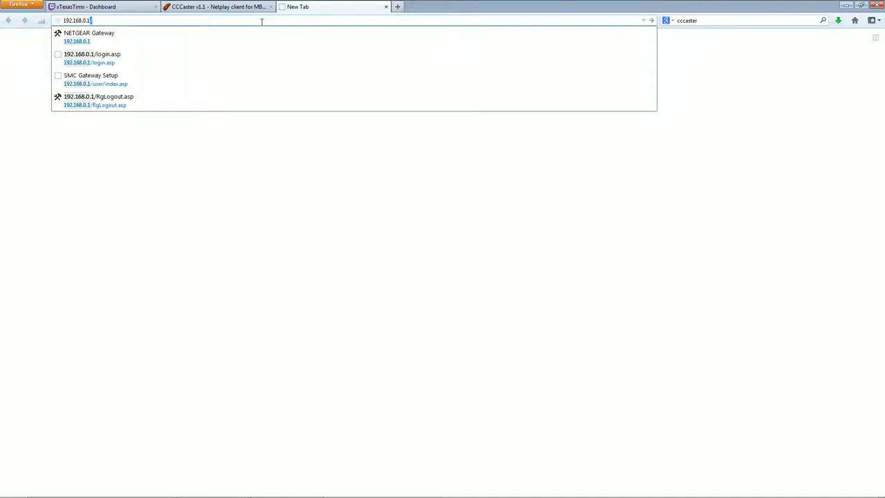
key("Return")
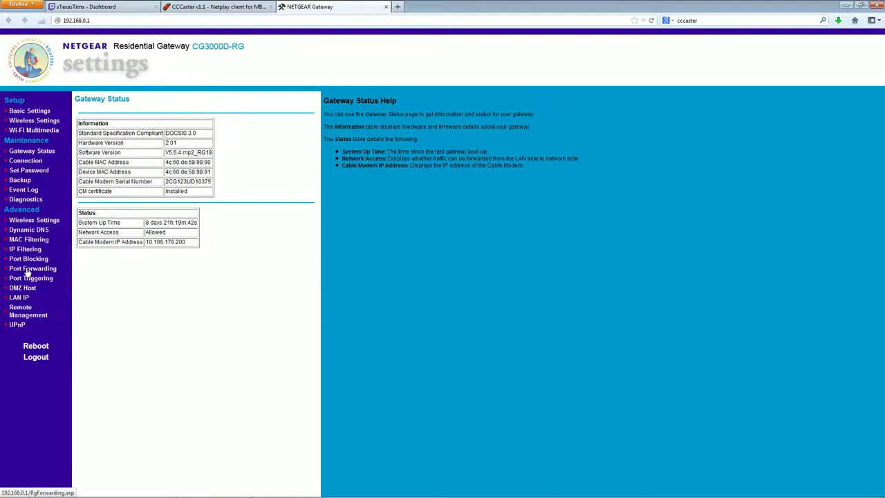
- Delete the existing MBAACC rule for port 46318 from the router's port forwarding rules
left_click(26, 273)
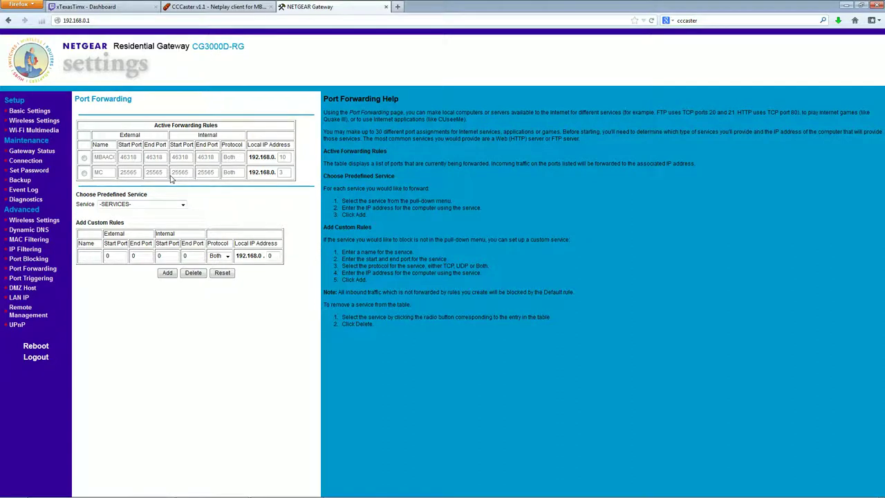
left_click(85, 158)
left_click(194, 273)
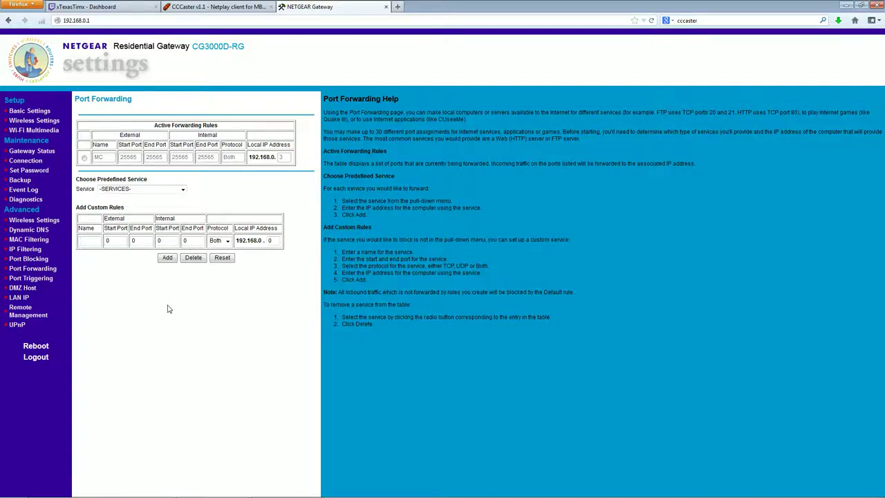
- Name the new custom forwarding rule MBAACC and set its external start port to 46318
type("MB")
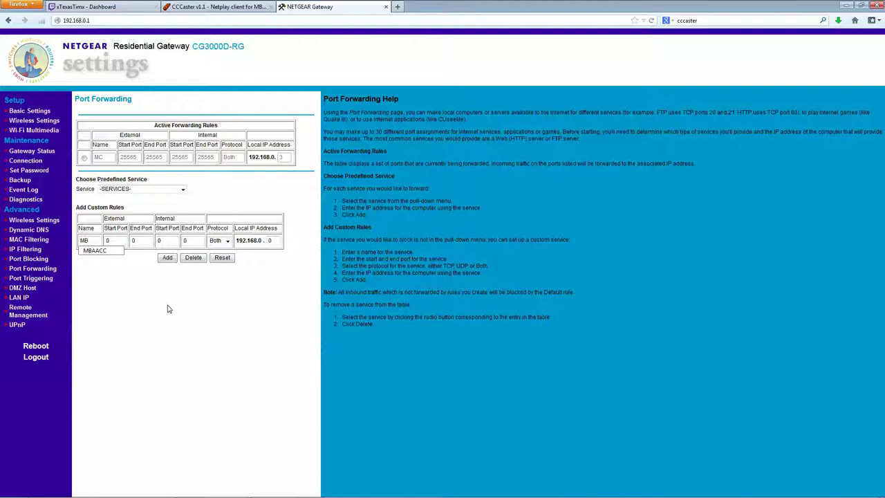
type("AACC")
key("Tab")
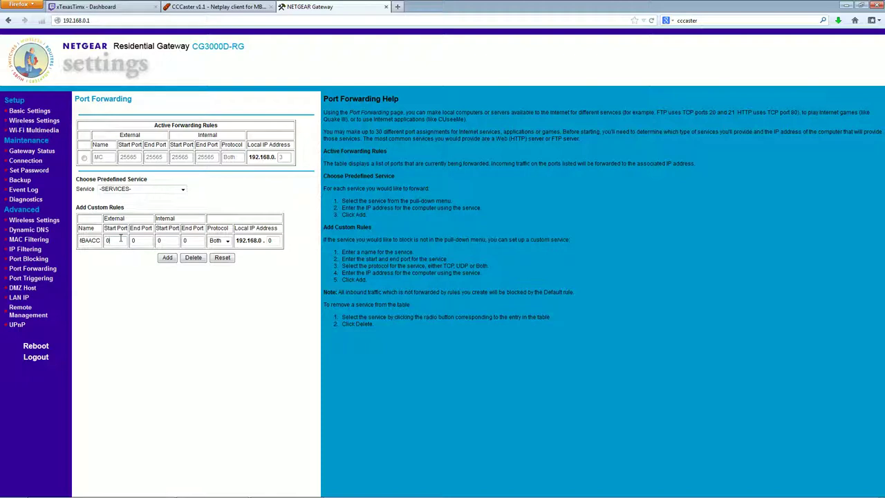
key("BackSpace")
type("5")
key("BackSpace")
type("46318")
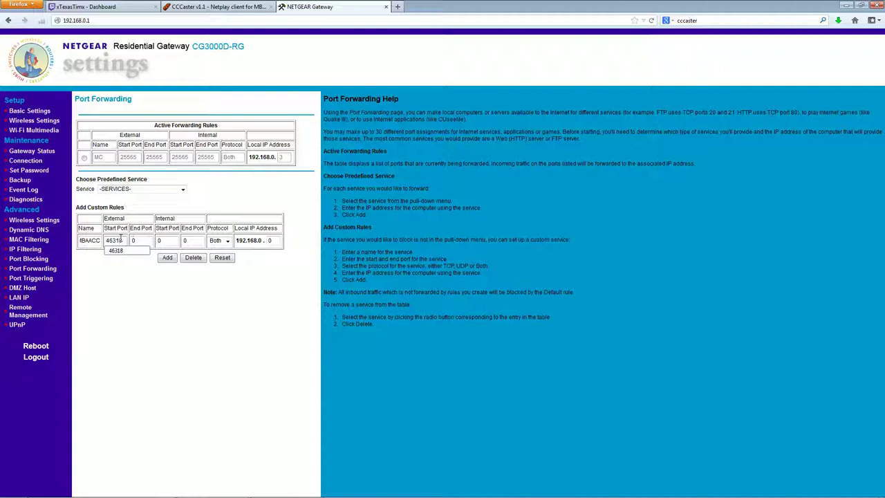
- Try to copy the external start port value into the rule's external end port
double_click(121, 238)
key("ctrl+c")
key("Tab")
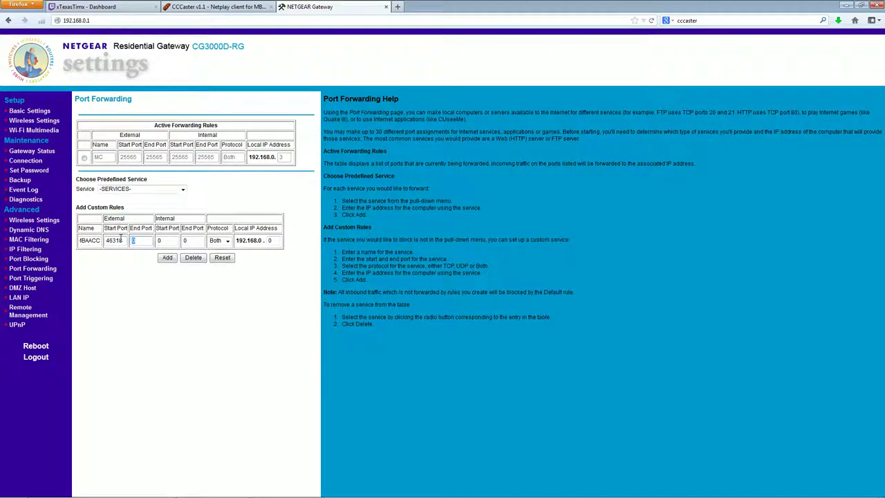
key("ctrl+v")
key("BackSpace")
key("BackSpace")
key("BackSpace")
key("BackSpace")
key("BackSpace")
key("ctrl+v")
key("BackSpace")
key("BackSpace")
key("BackSpace")
key("BackSpace")
key("BackSpace")
double_click(121, 239)
key("ctrl+c")
key("Tab")
key("ctrl+v")
key("BackSpace")
key("BackSpace")
key("BackSpace")
key("BackSpace")
key("BackSpace")
- Copy 46318 from the external start port into the rule's external end port and both internal ports
double_click(123, 240)
key("ctrl+c")
left_click(142, 241)
key("ctrl+v")
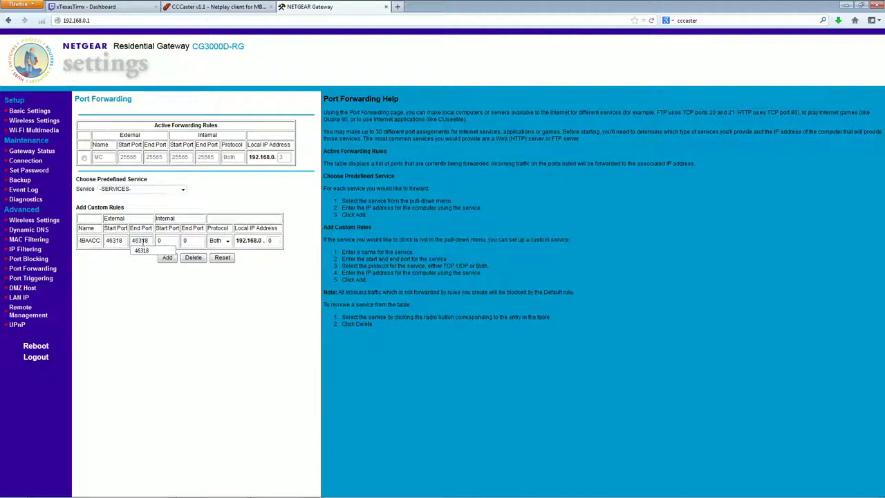
key("Tab")
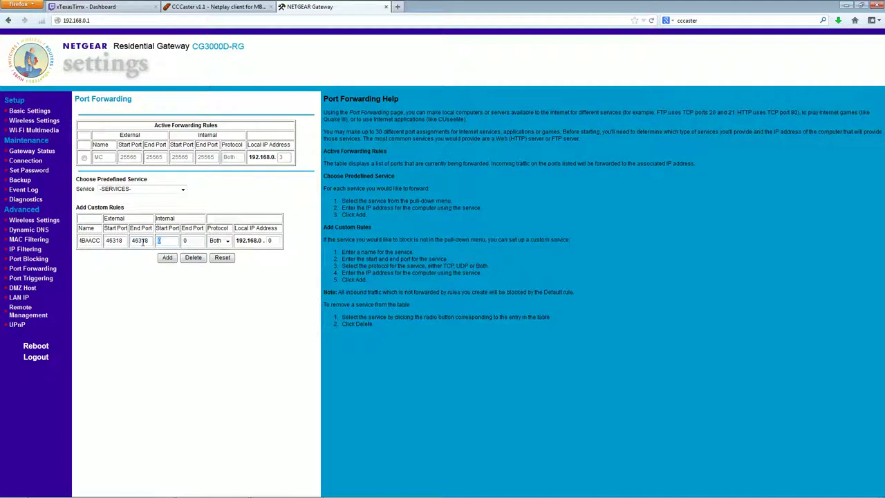
key("ctrl+v")
key("Tab")
key("ctrl+v")
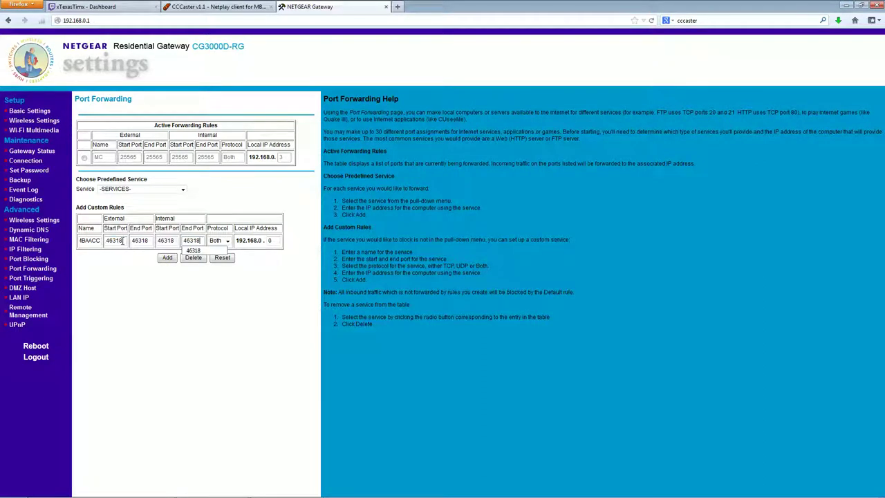
left_click(228, 220)
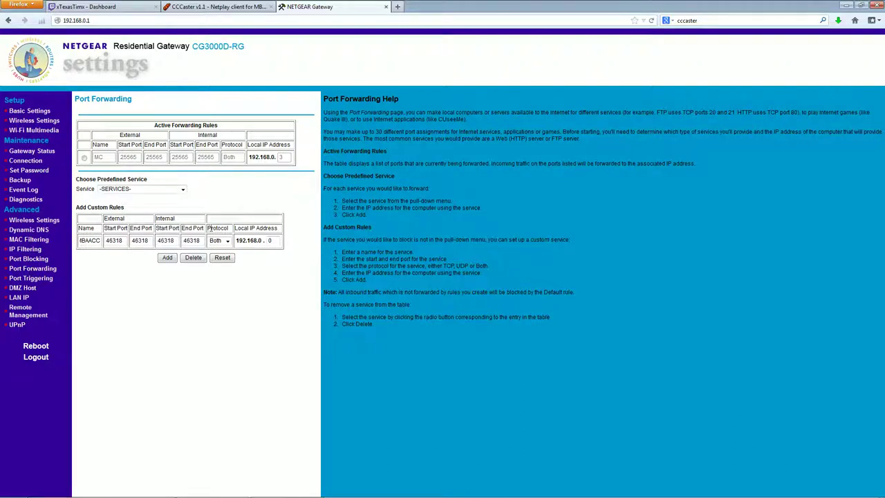
- Choose Both as the custom MBAACC rule's protocol and select the last number of its local IP address for editing
left_click(228, 242)
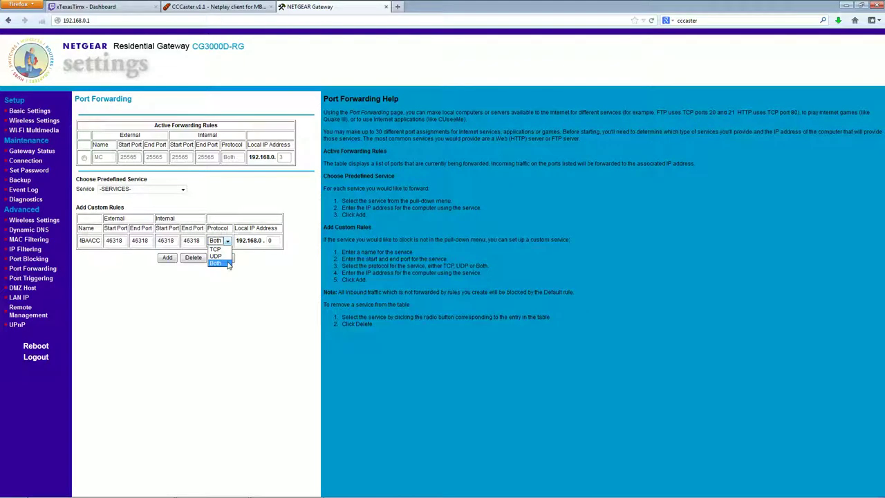
left_click(229, 264)
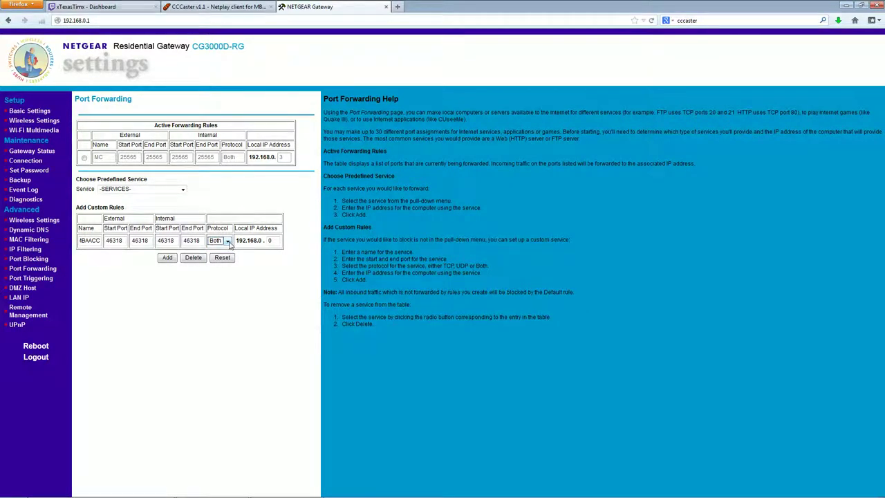
left_click(229, 243)
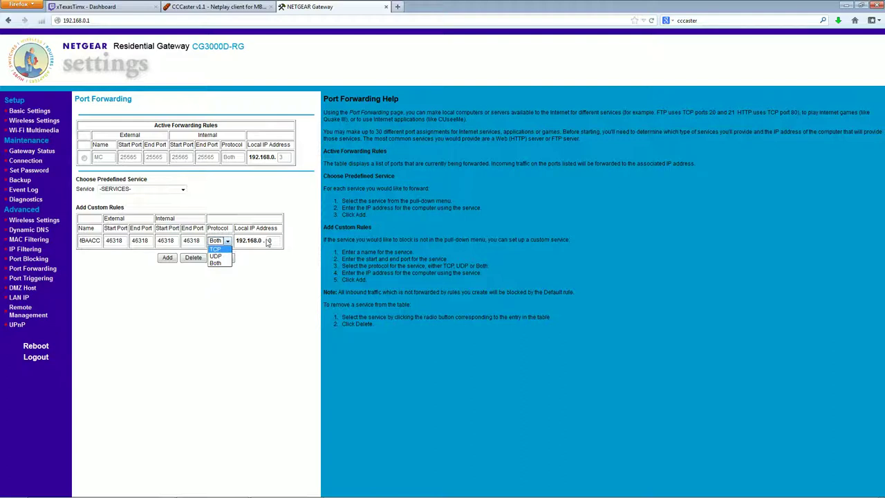
left_click(217, 264)
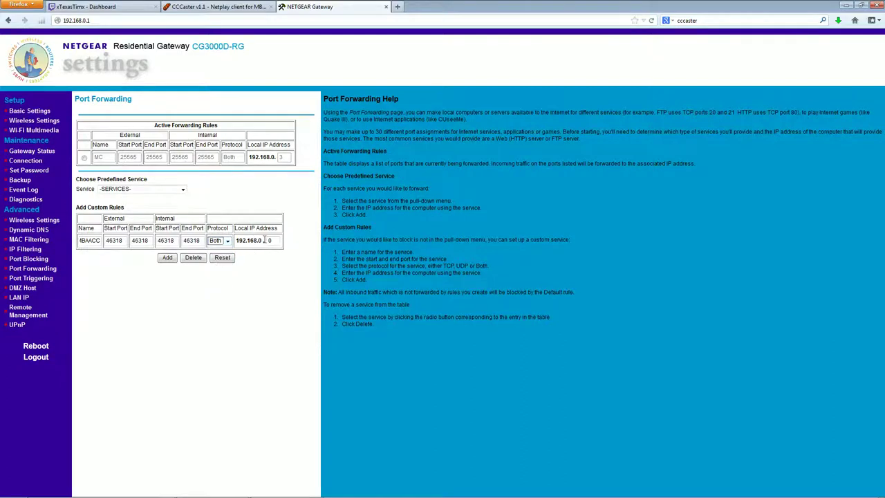
double_click(265, 241)
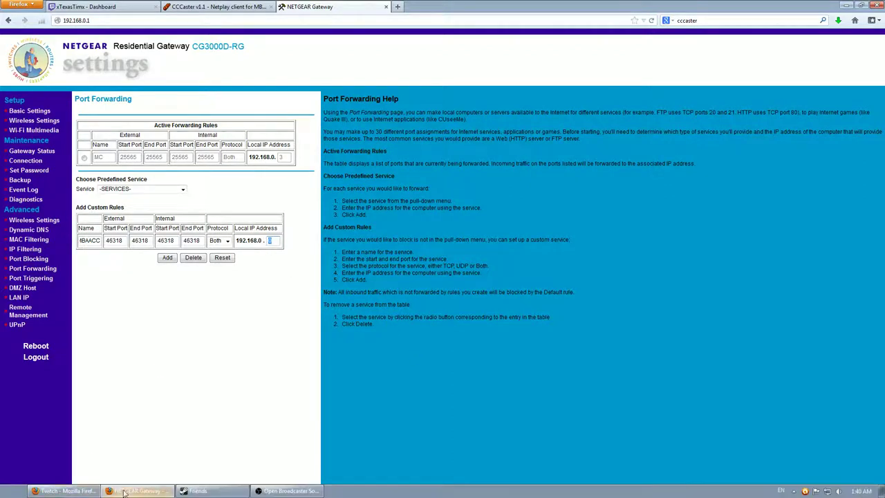
- Switch to the Windows Network and Sharing Center and open the Local Area Connection's status and network connection details
right_click(830, 491)
left_click(837, 483)
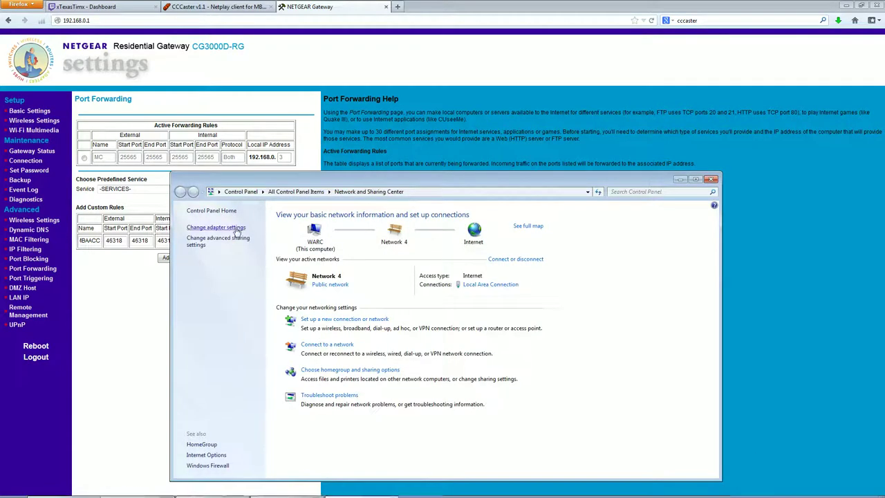
left_click(216, 226)
right_click(234, 233)
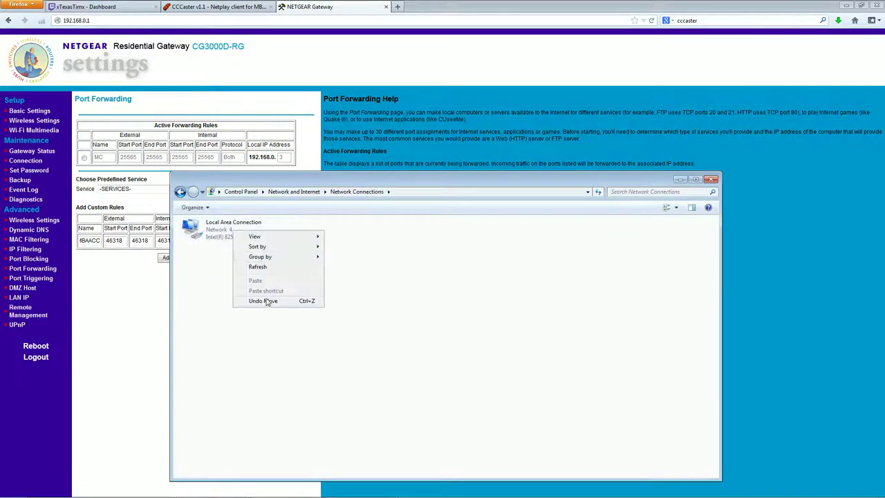
left_click(217, 232)
right_click(216, 228)
left_click(215, 232)
right_click(214, 231)
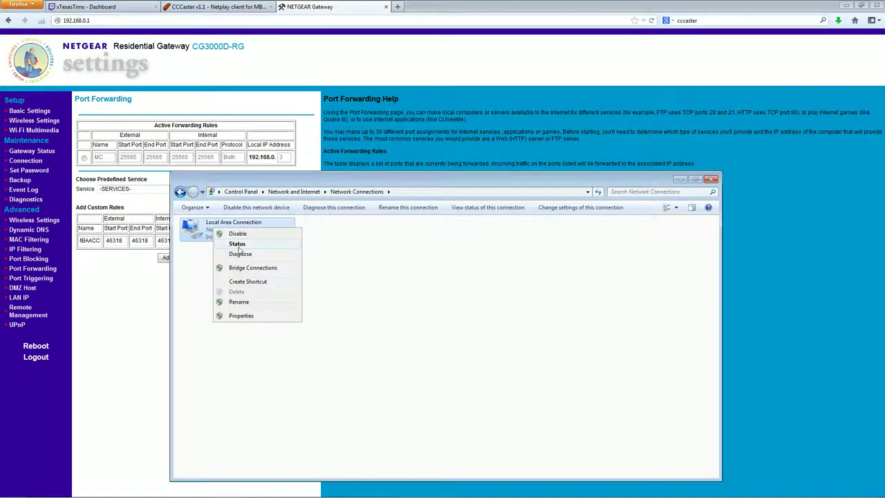
left_click(238, 243)
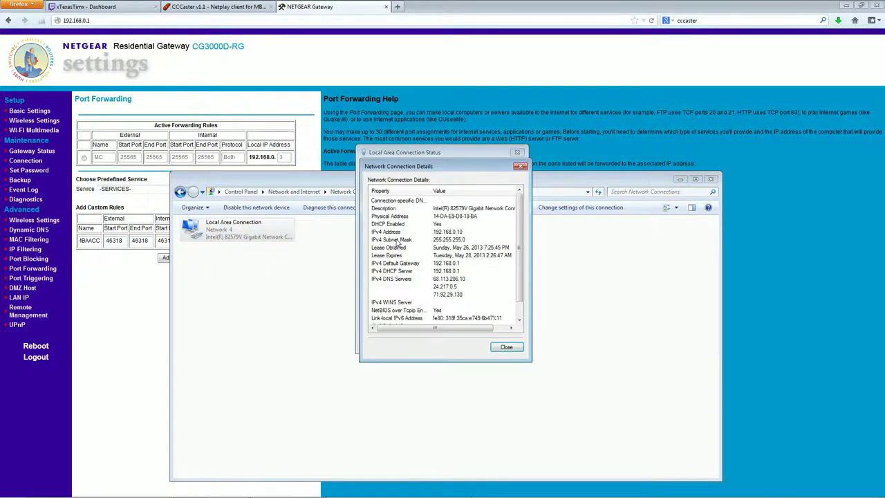
- Check the computer's IPv4 address in the network connection details, and close all the network windows
left_click(401, 242)
left_click(382, 233)
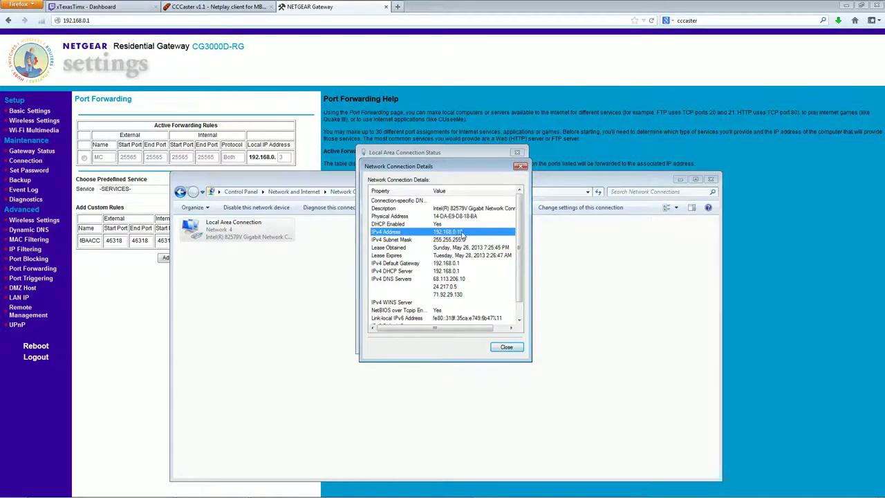
left_click(507, 347)
left_click(517, 153)
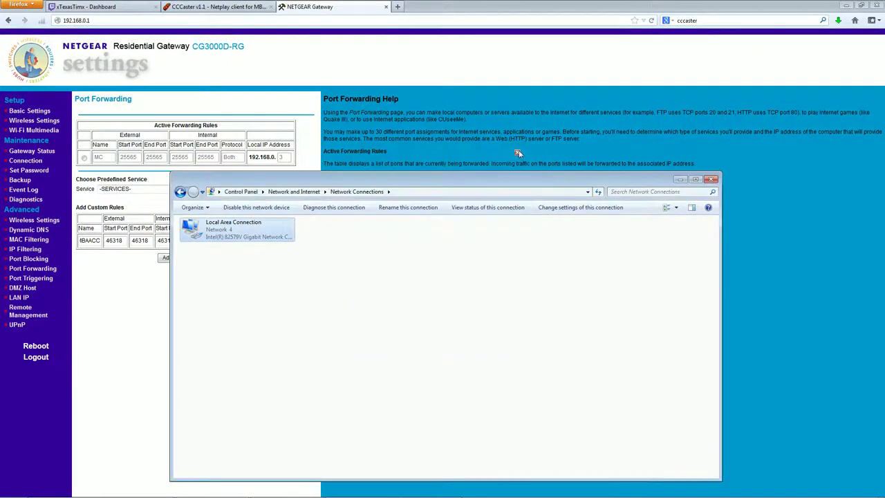
left_click(711, 180)
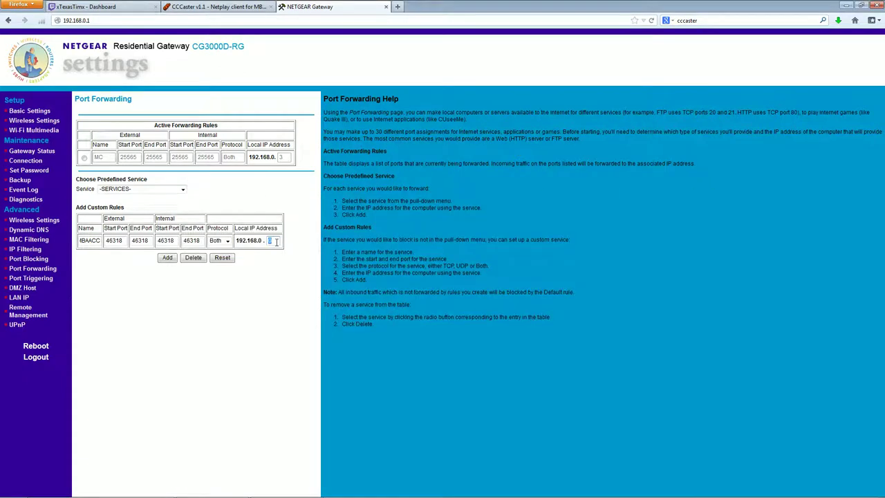
- Set the rule's local IP address to 192.168.0.10 and add the rule to the active forwarding rules
type("10")
left_click(277, 230)
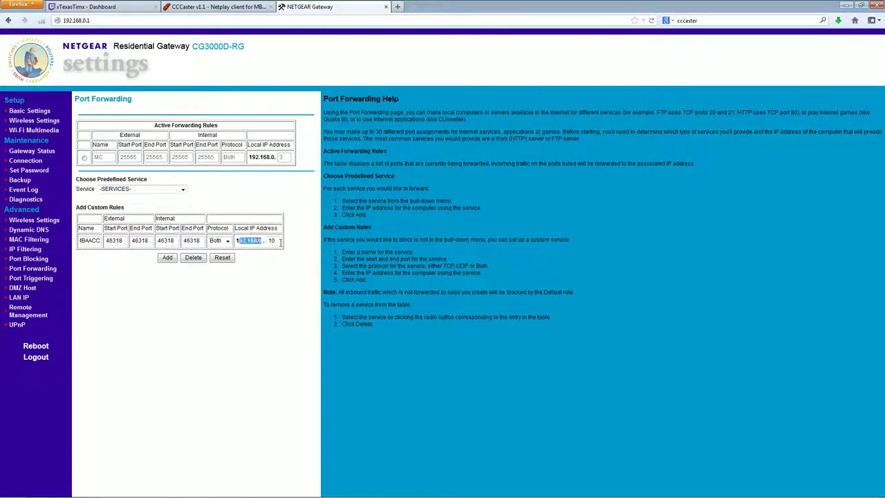
left_click(166, 258)
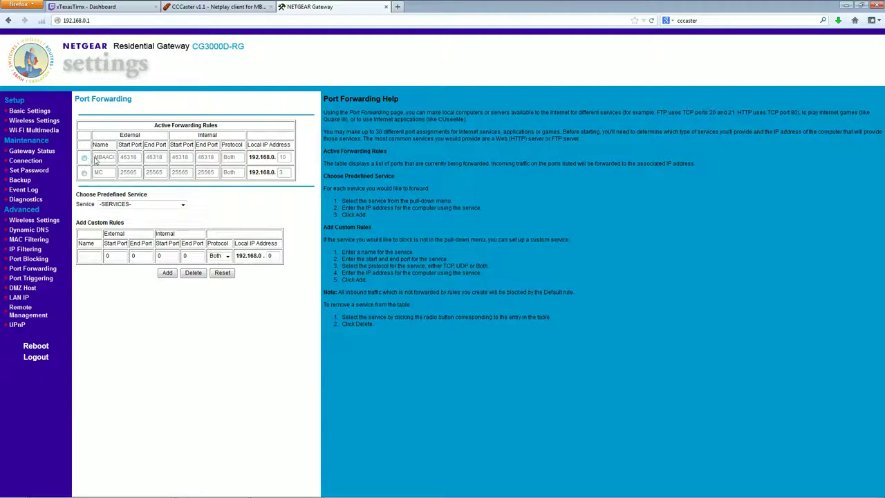
- Review the MBAACC entry in the active forwarding rules and minimize the browser to reveal the desktop
left_click_drag(155, 125, 224, 126)
left_click(224, 126)
left_click(84, 158)
left_click(84, 158)
left_click(847, 6)
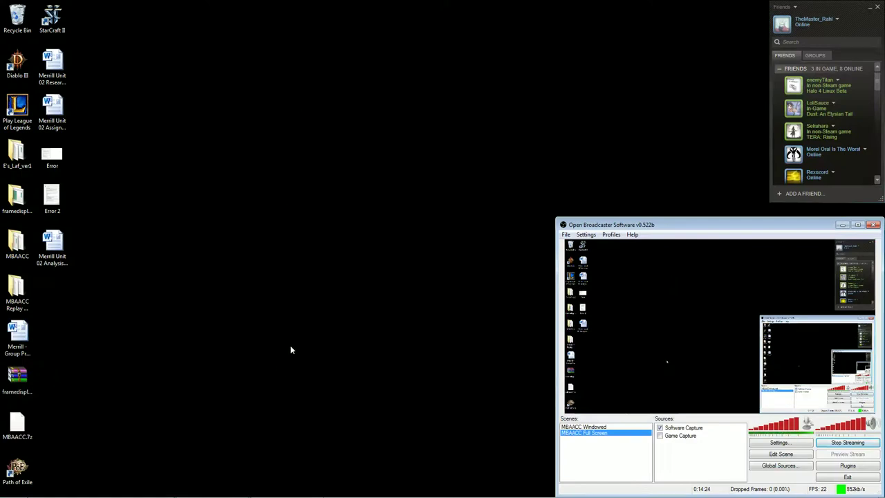